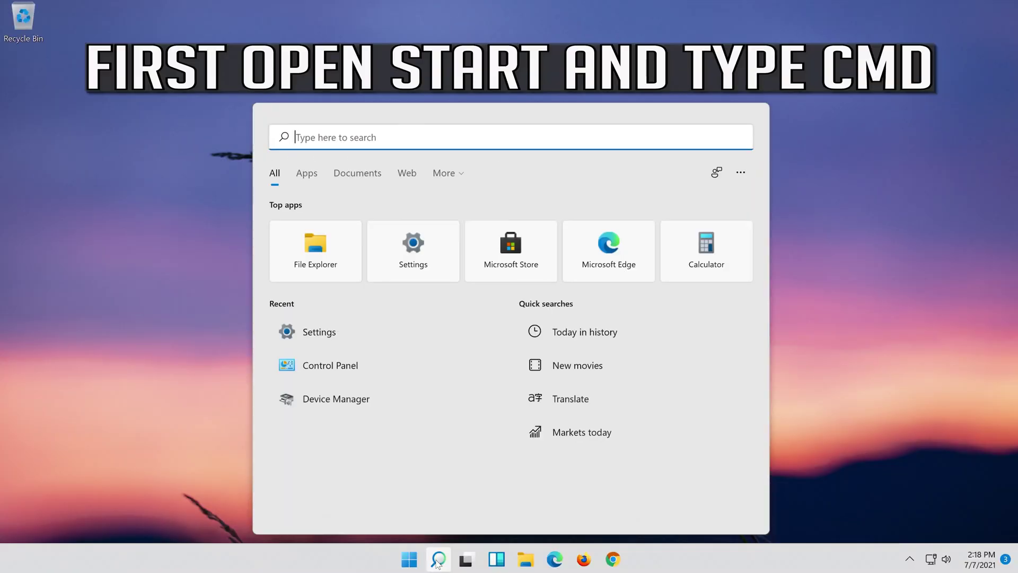
Search for 'cmd' and launch Command Prompt as administrator
type("cmd")
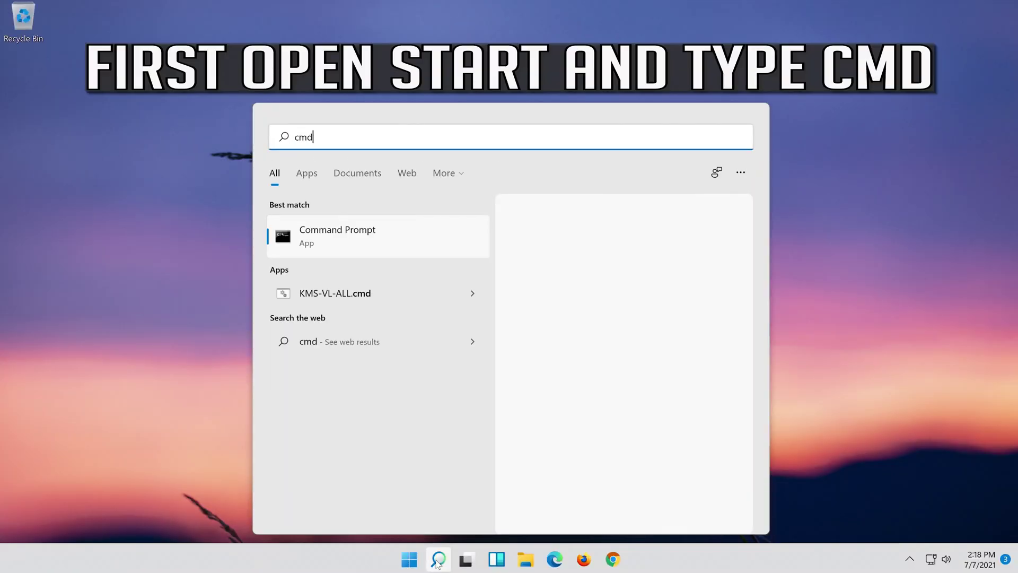
right_click(420, 237)
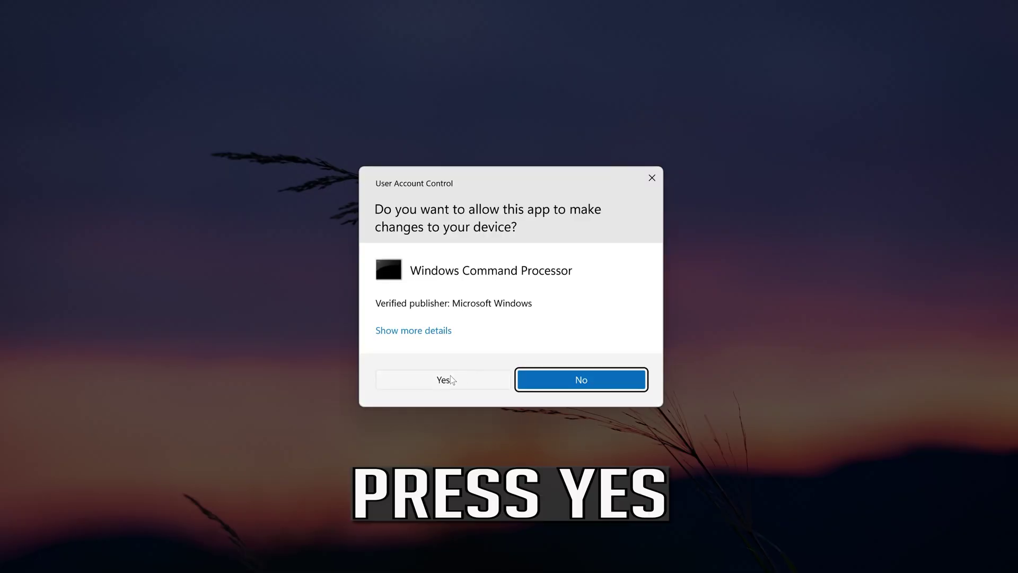
Approve admin rights and run 'netsh int ip reset c:\resetlog.txt'
left_click(443, 380)
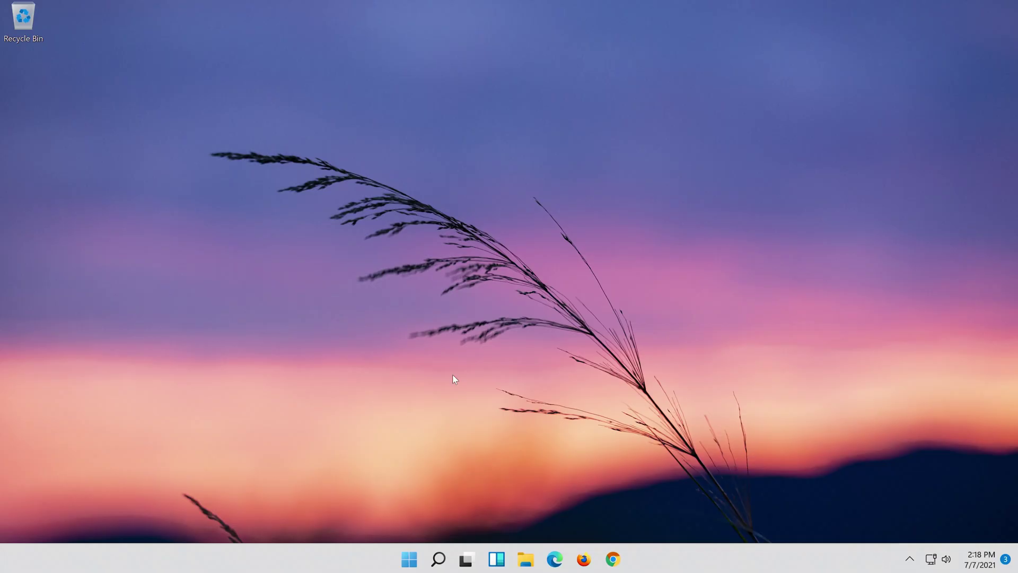
type("net")
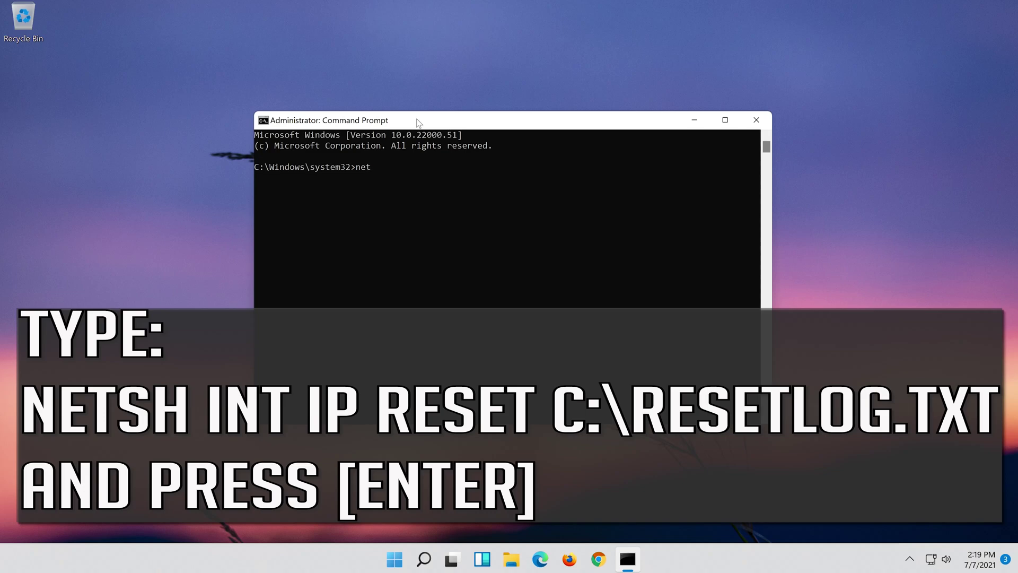
type("sh int ip reset c:\\reset")
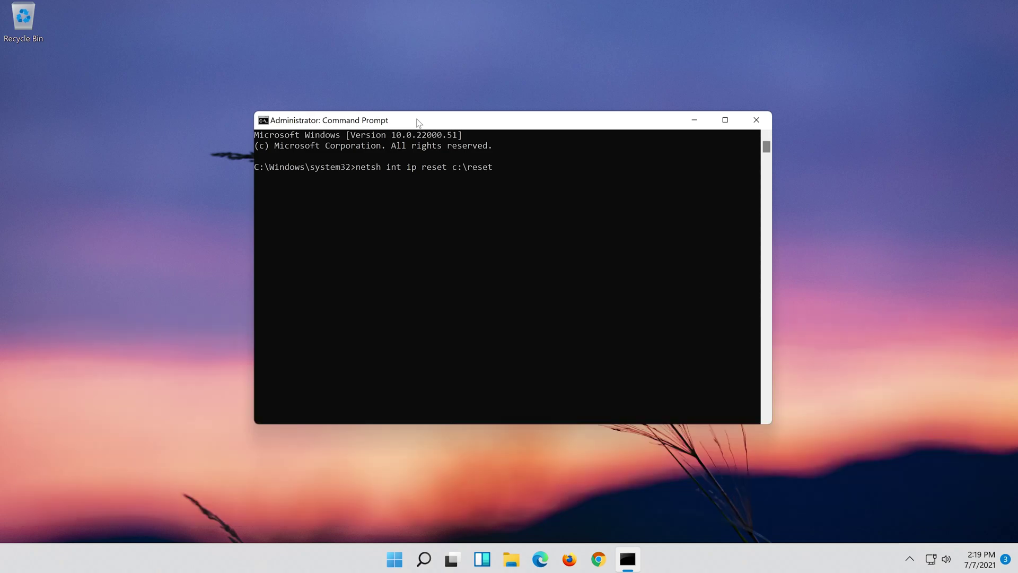
type("log.txt")
key("Return")
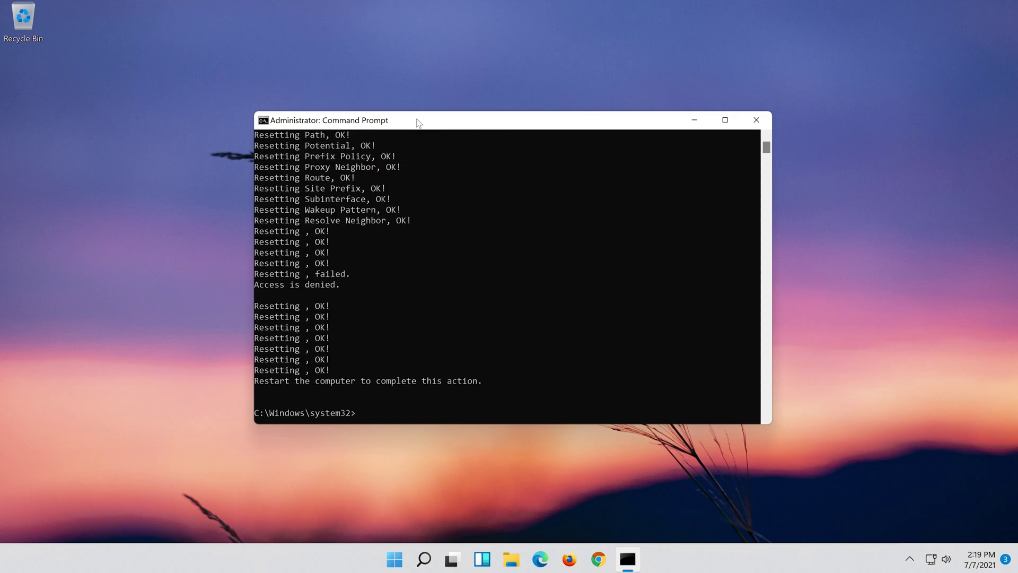
Run 'netsh winsock reset' and 'ipconfig /flushdns', then exit the console
type("ne")
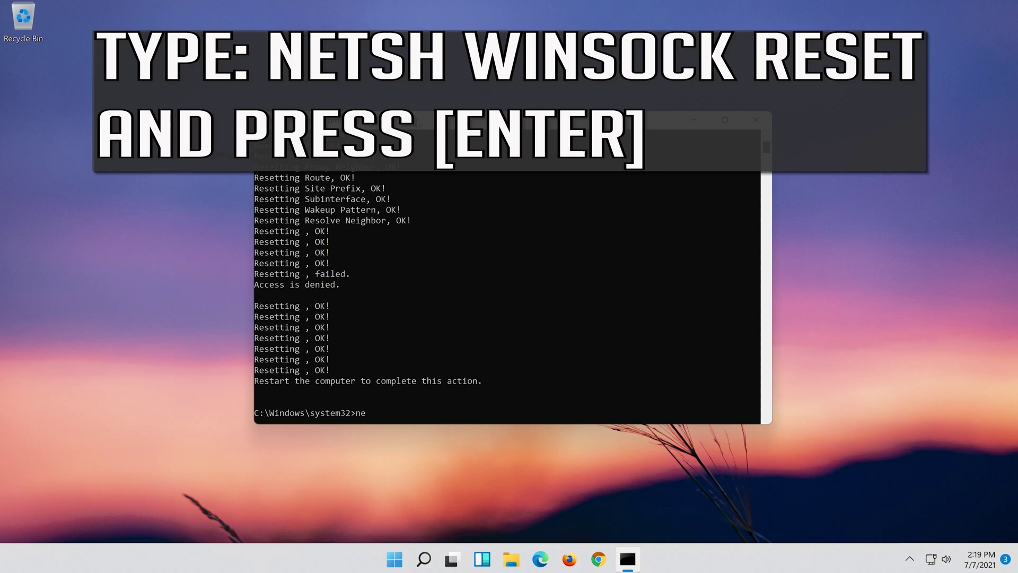
type("tsh winsock reset")
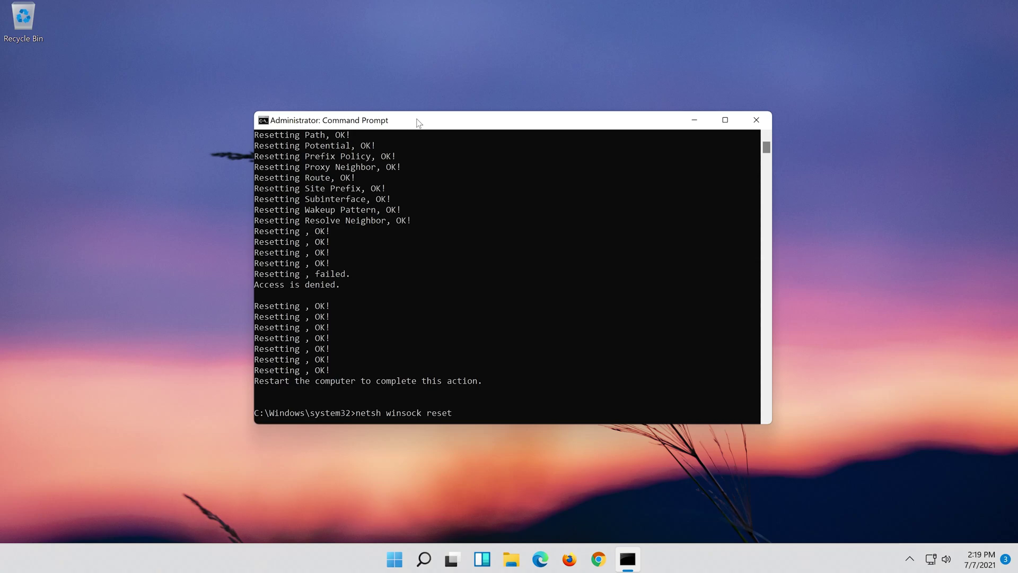
key("Return")
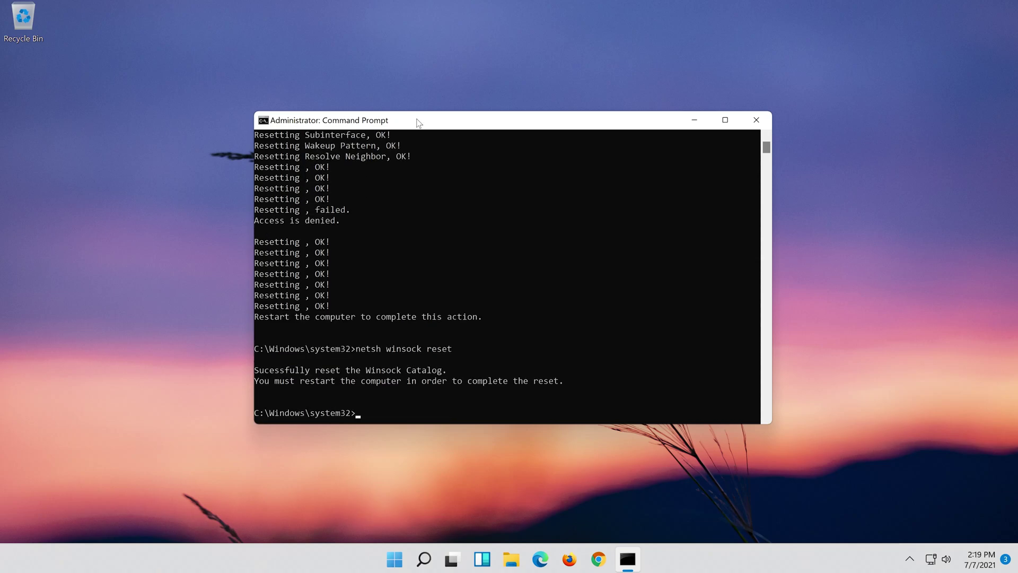
type("ipconfig ")
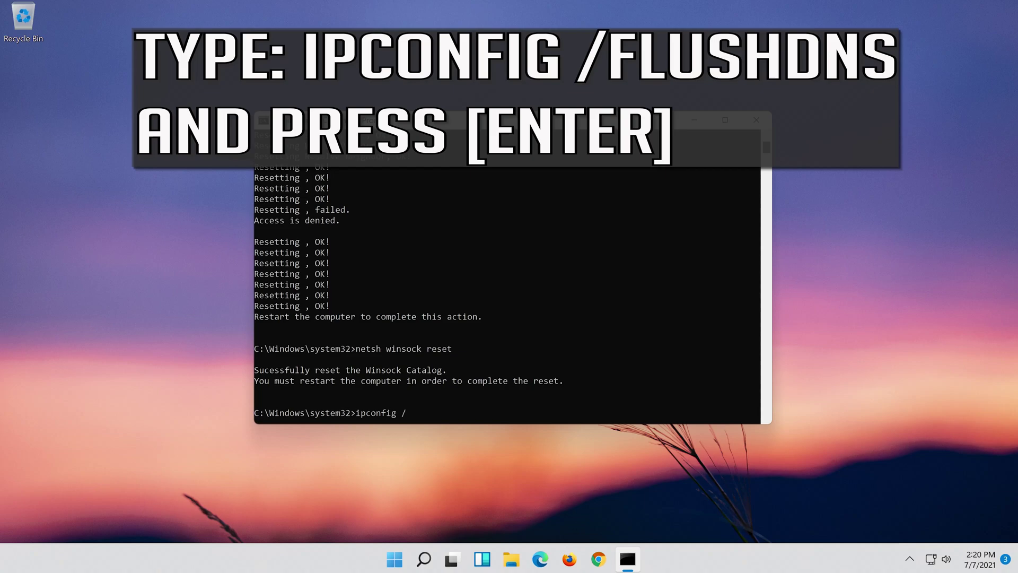
type("/flushdns")
key("Return")
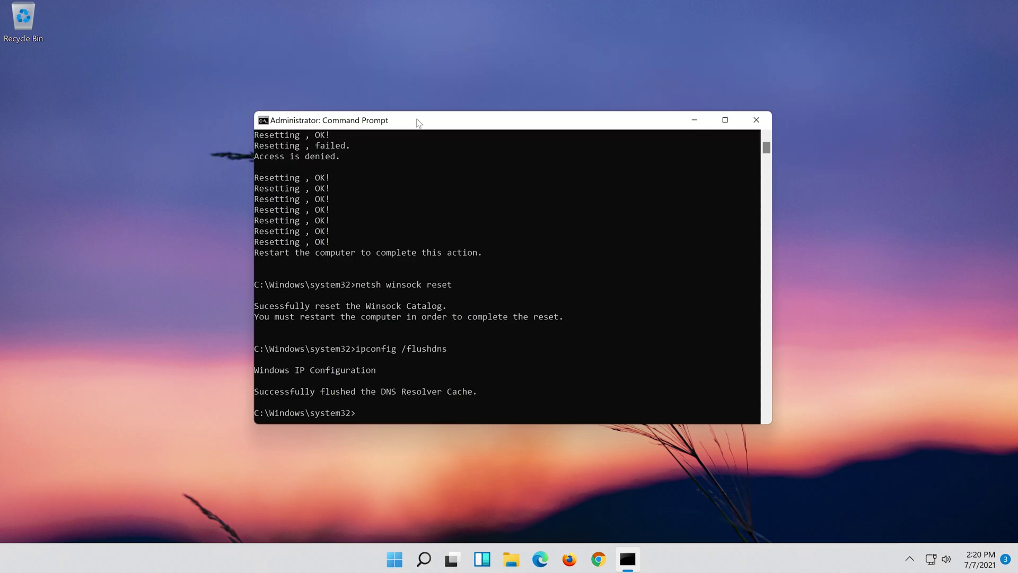
type("exit")
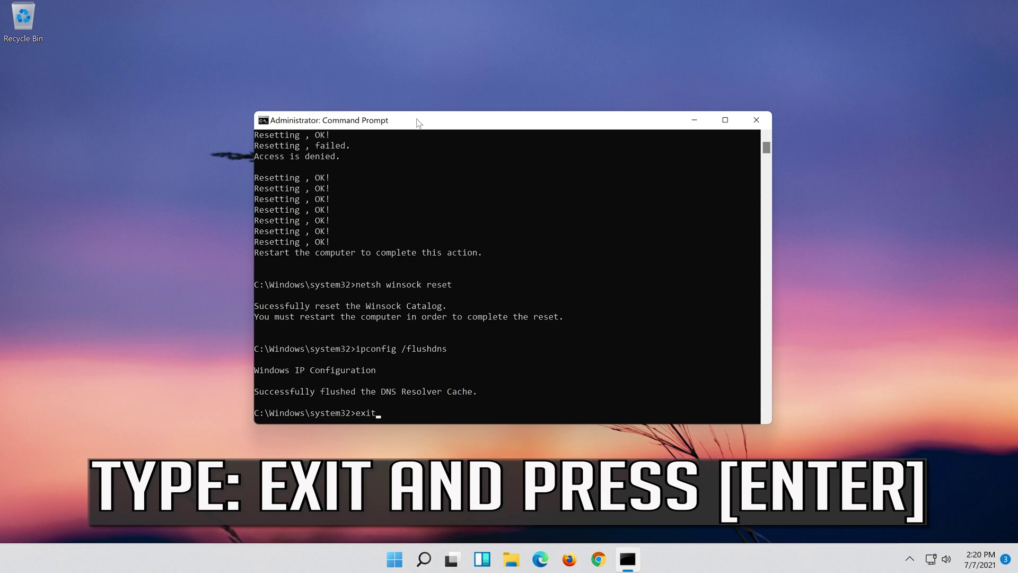
key("Return")
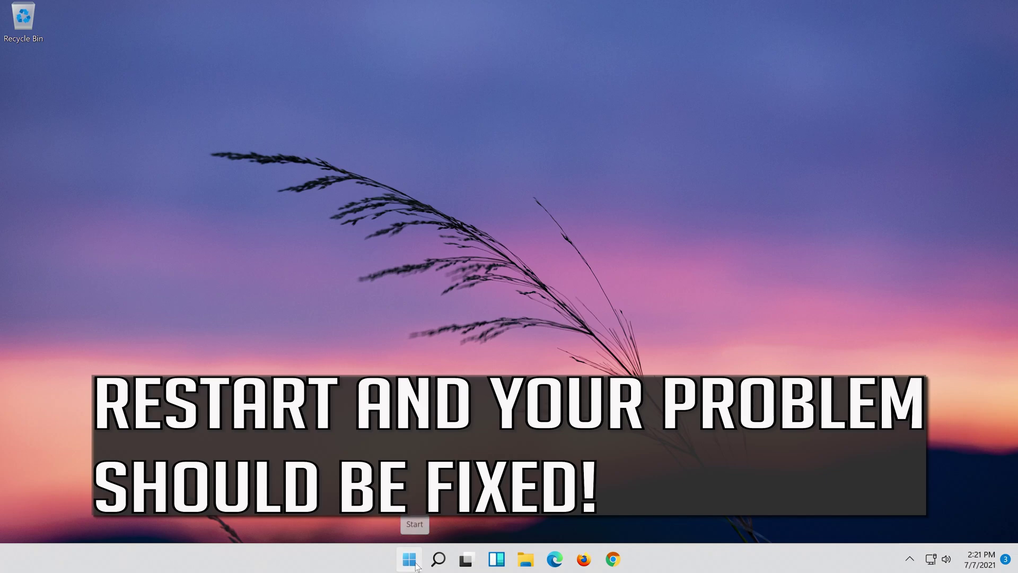
Show the Start menu power options: Sleep, Shut down and Restart
left_click(409, 559)
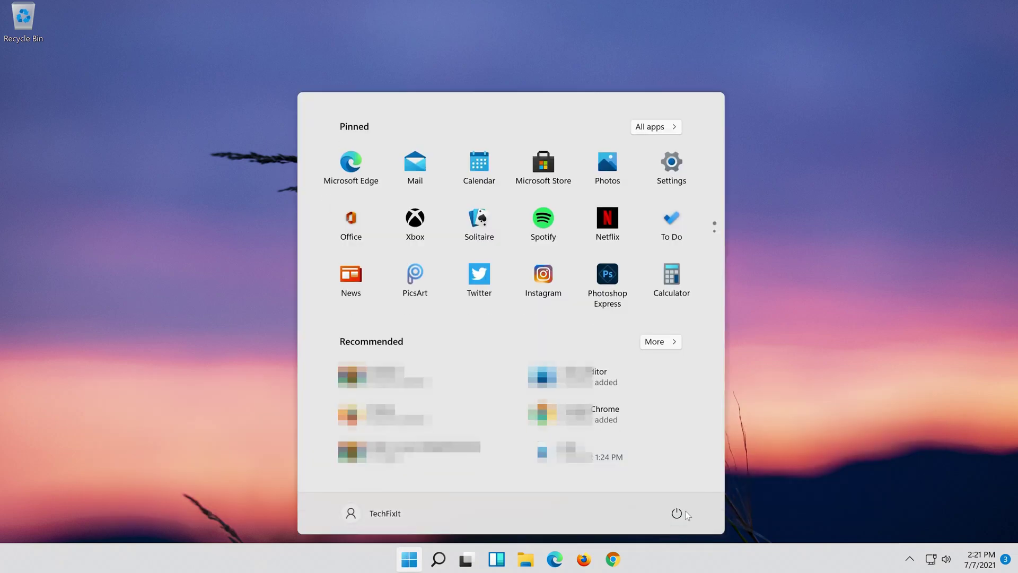
left_click(676, 514)
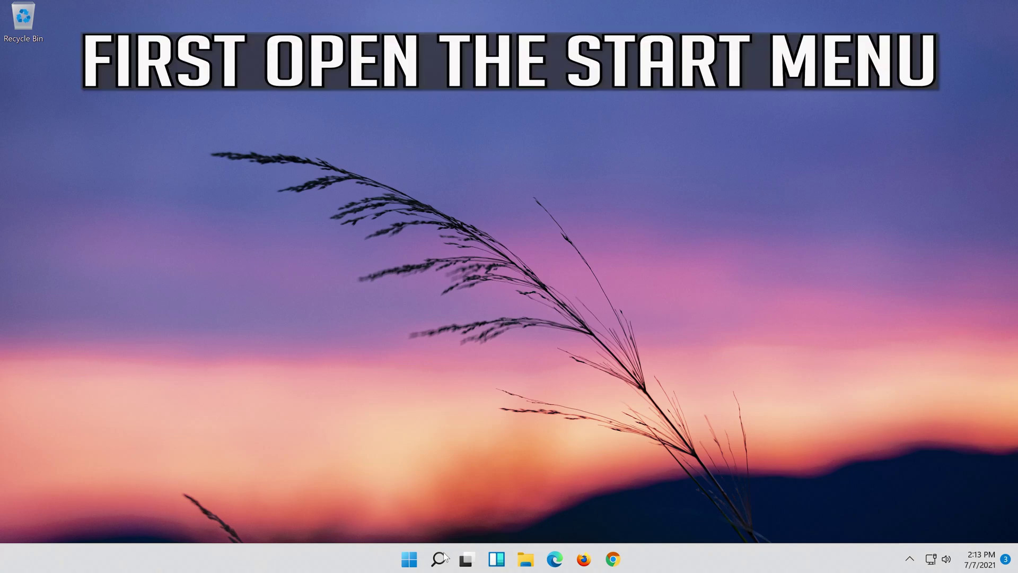
Search for 'settings' and launch the Settings app
left_click(448, 563)
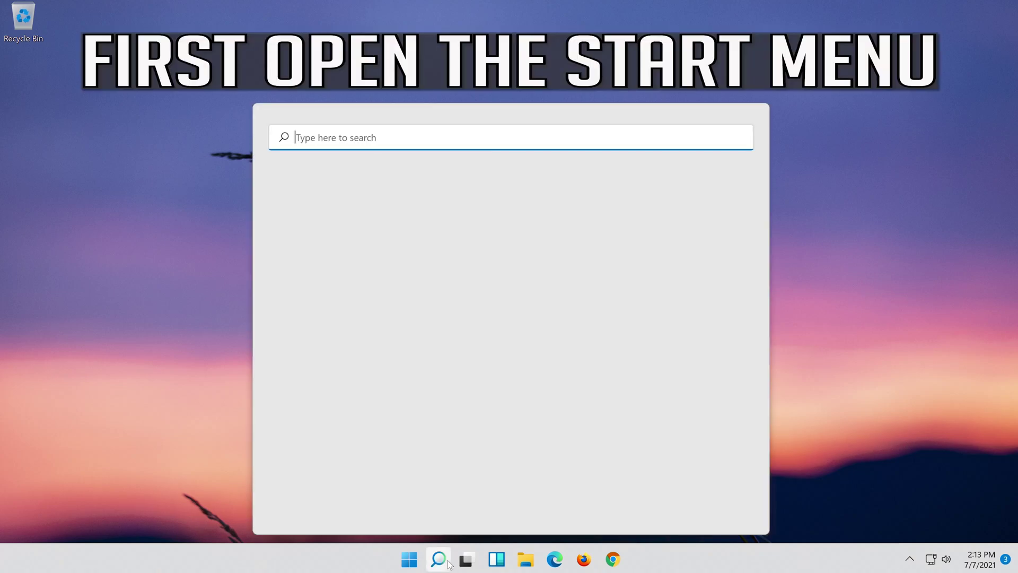
type("settings")
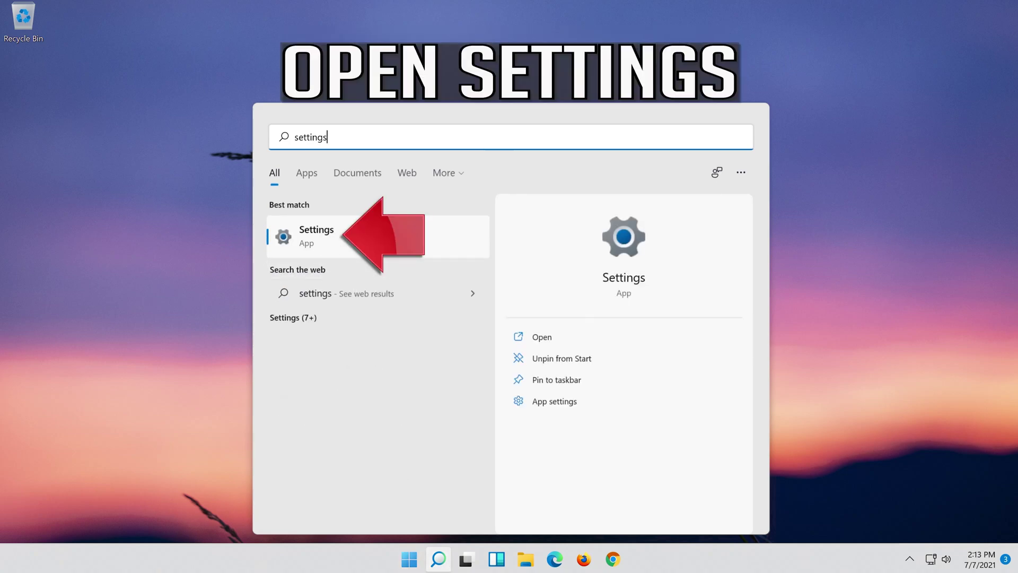
left_click(364, 243)
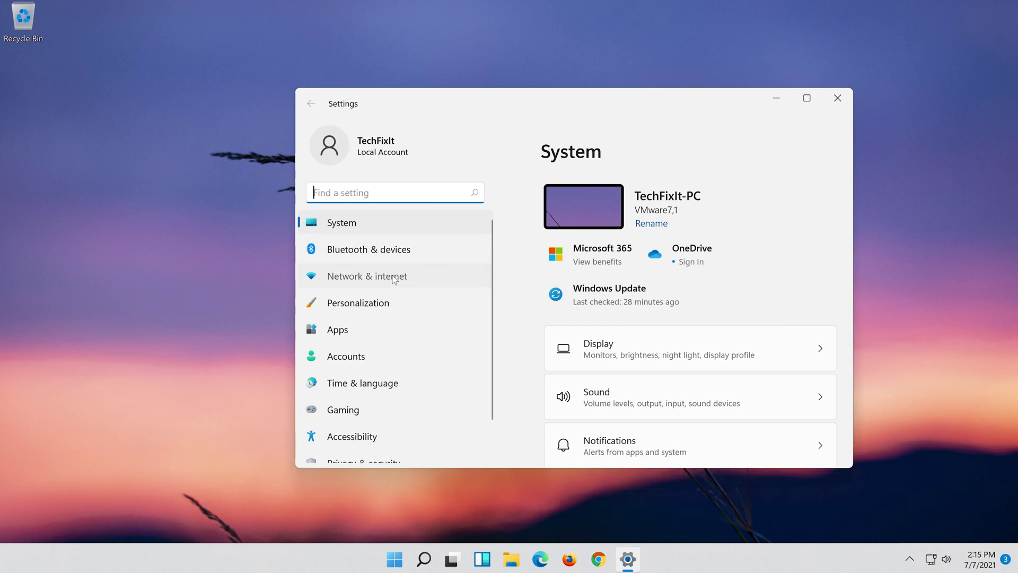
Navigate Network & internet > Advanced network settings > Network reset
left_click(393, 278)
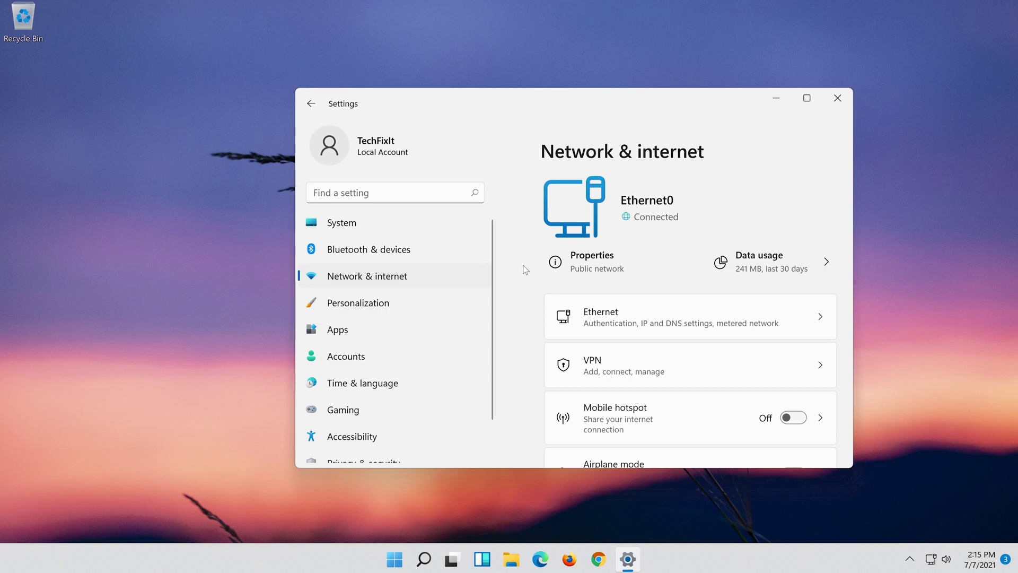
scroll(731, 263, "down", 3)
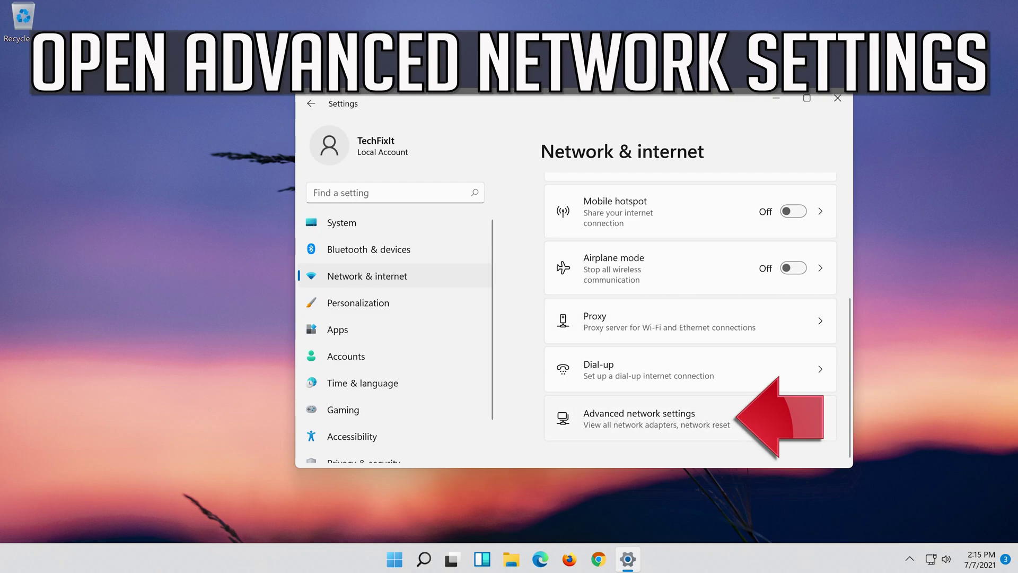
left_click(625, 423)
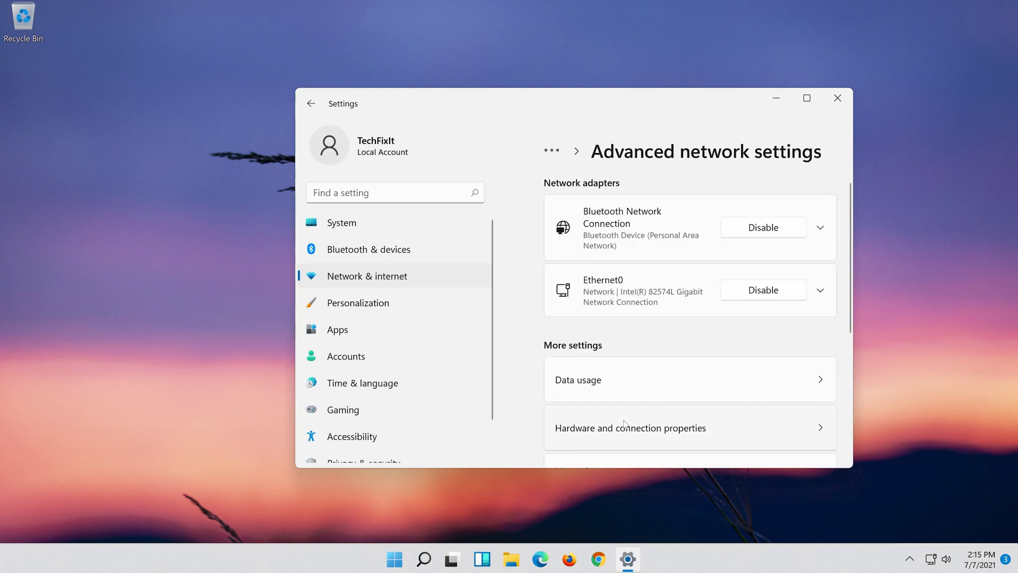
scroll(625, 423, "down", 3)
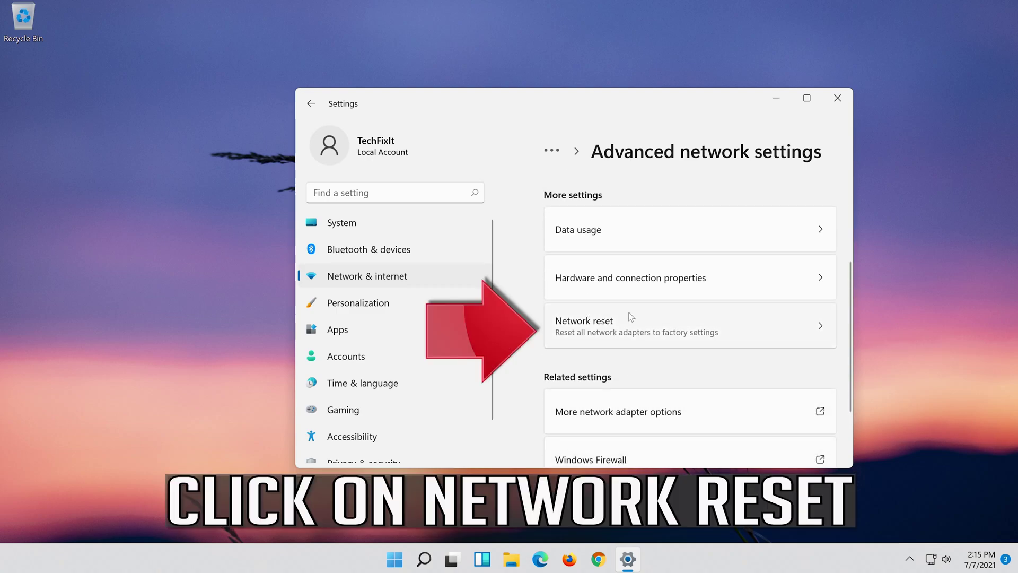
left_click(690, 323)
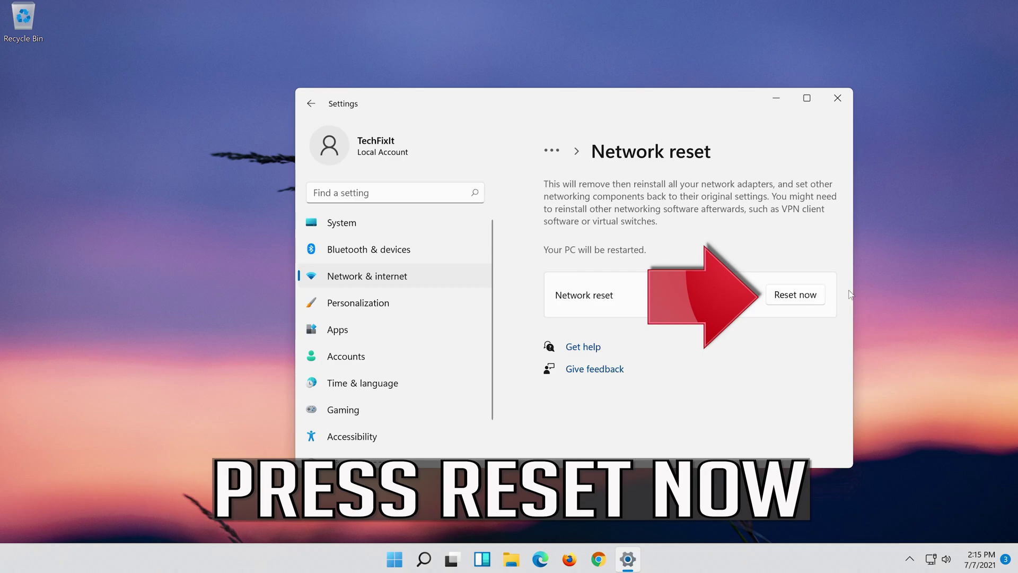
Confirm the network reset, dismiss the sign-out notice and close Settings
left_click(805, 293)
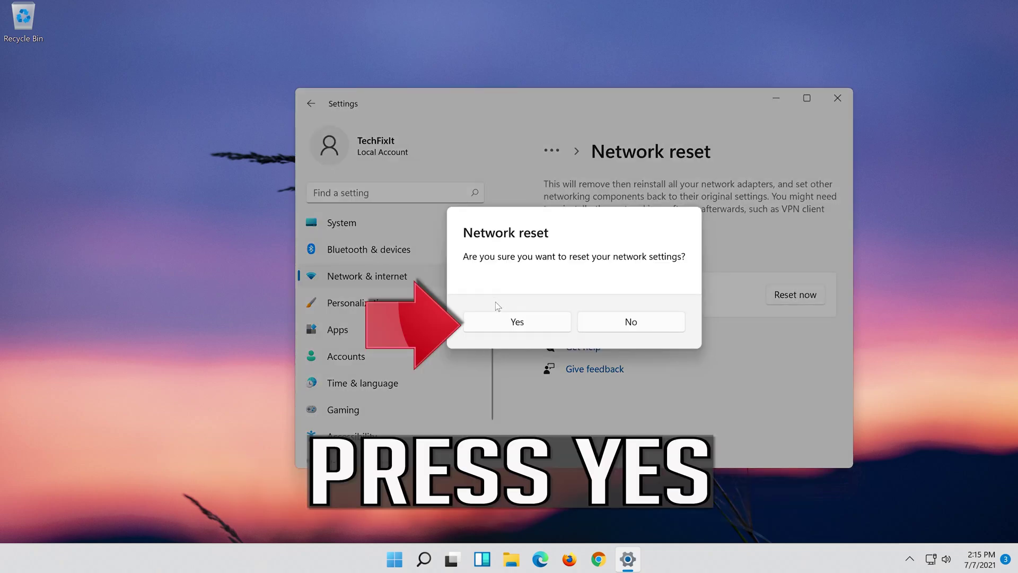
left_click(526, 323)
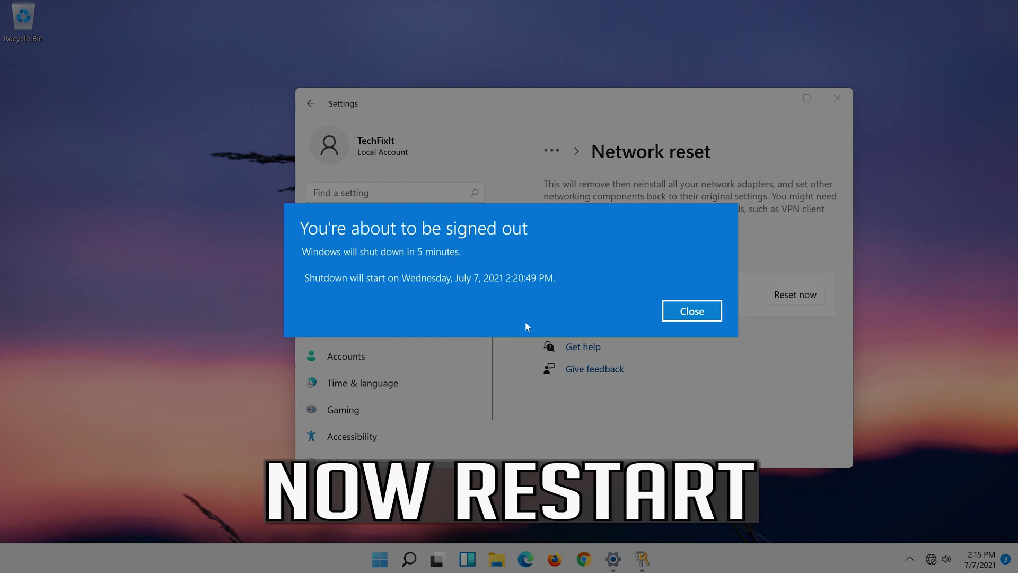
left_click(690, 318)
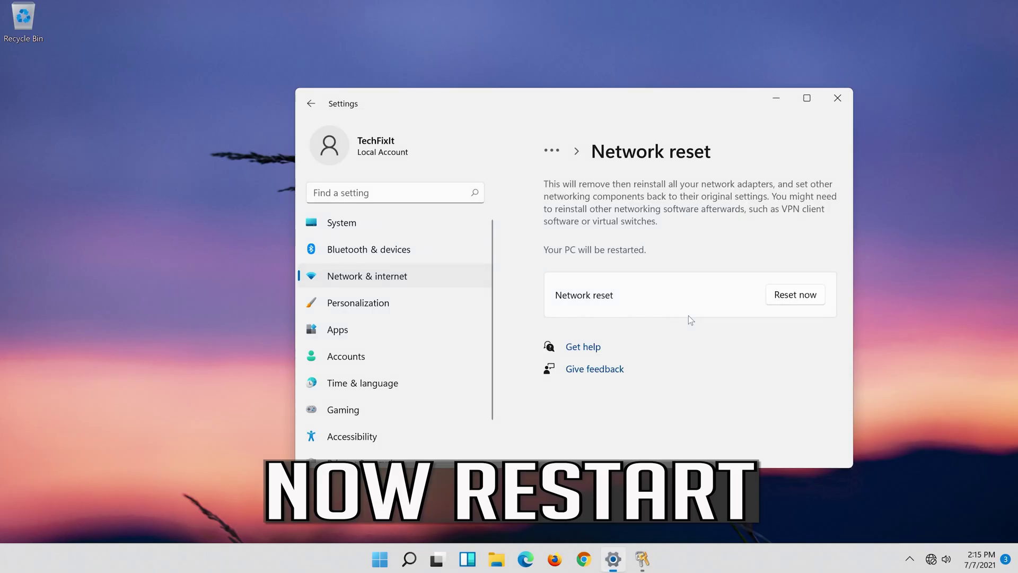
left_click(837, 98)
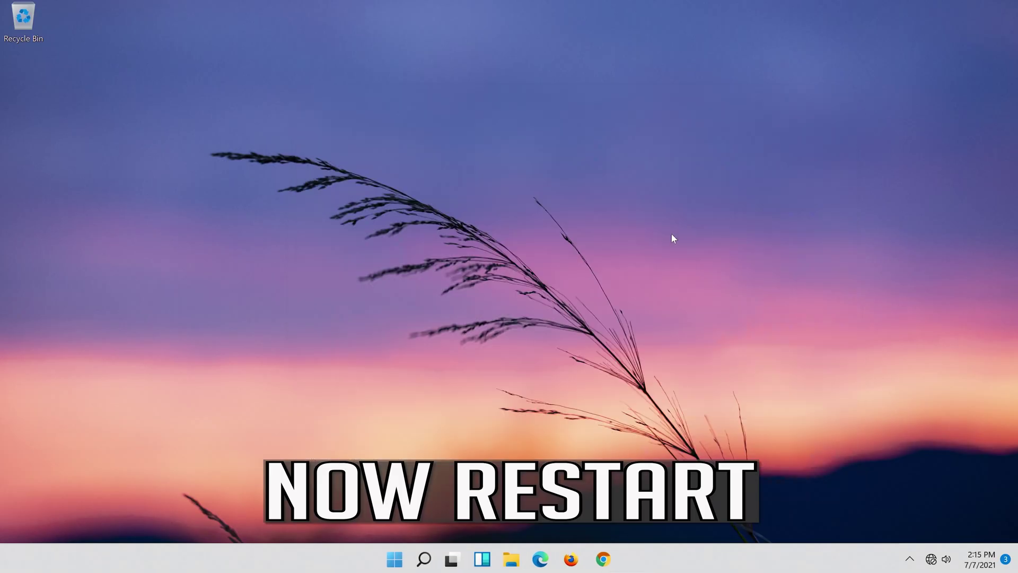
left_click(398, 567)
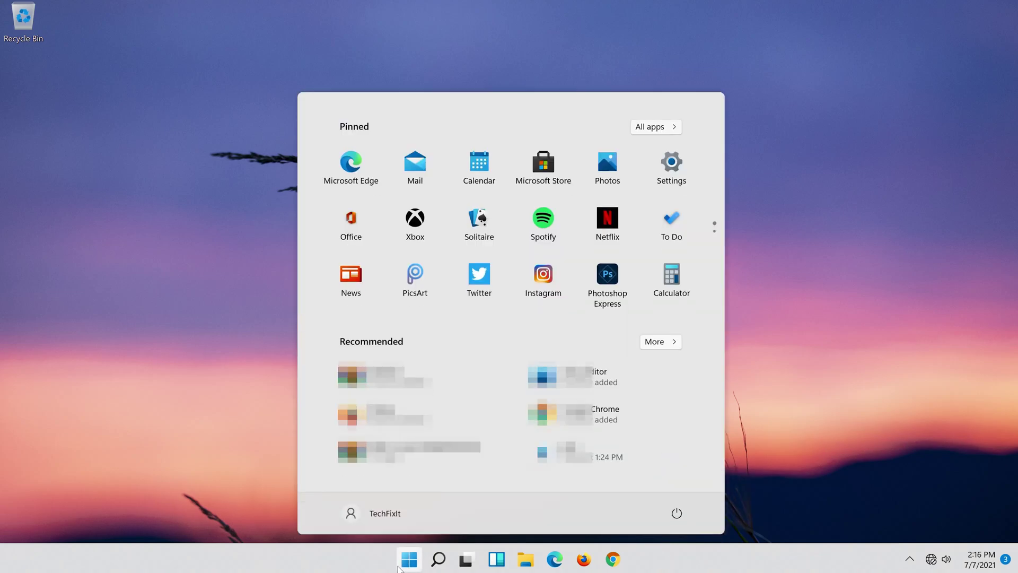
Launch Device Manager from a 'device manager' search and expand Network adapters
left_click(677, 513)
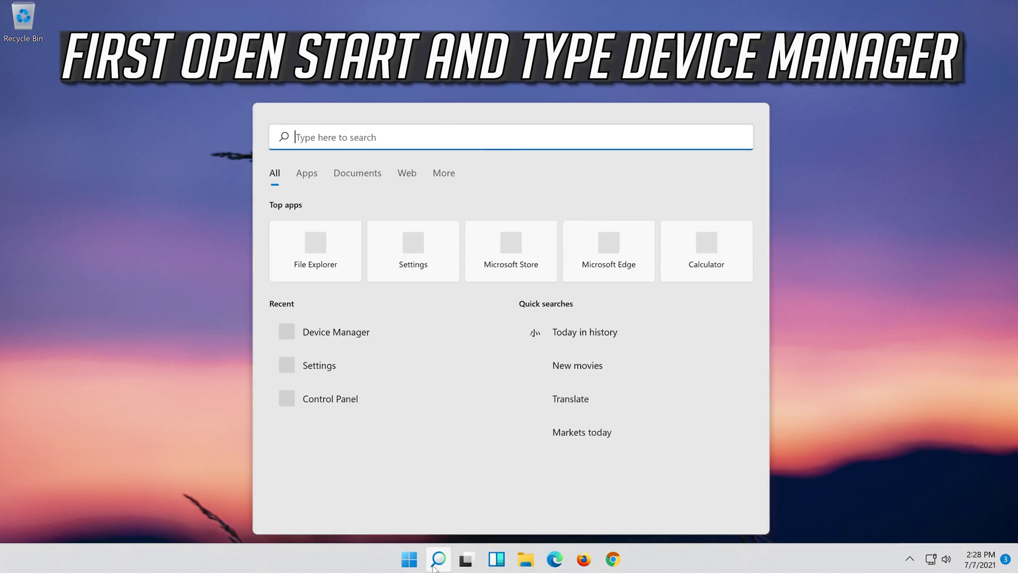
type("device")
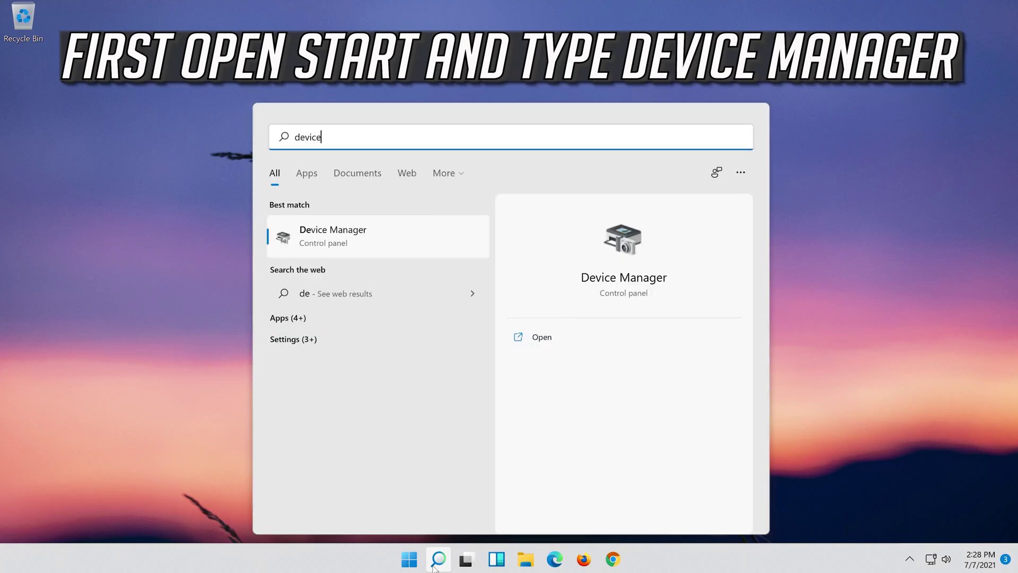
type(" manager")
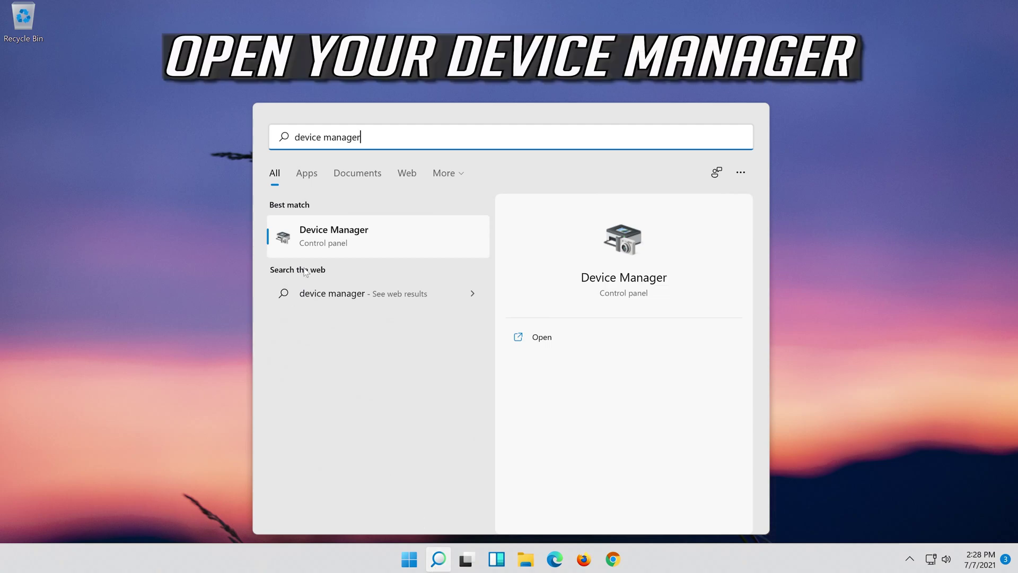
left_click(359, 241)
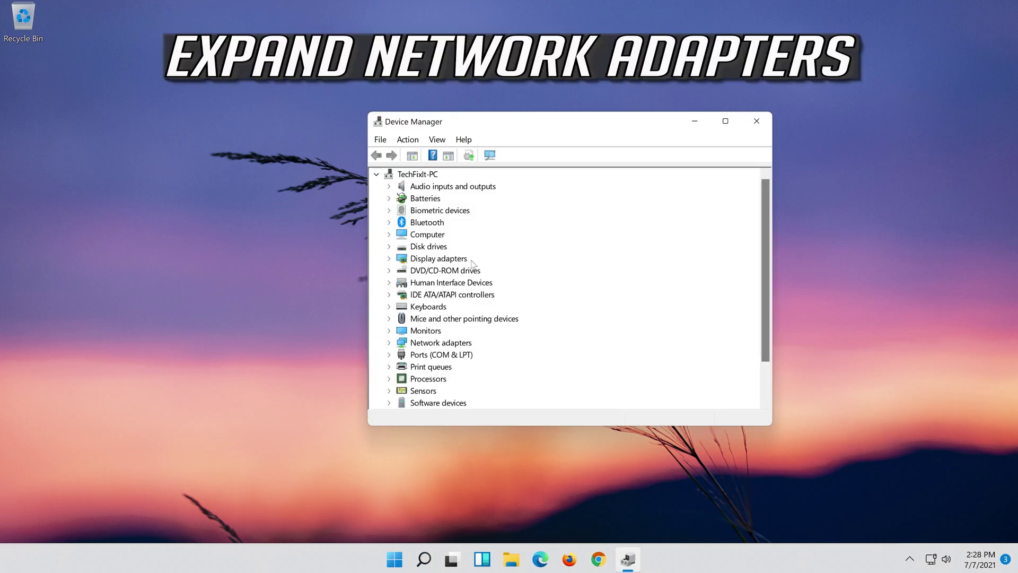
left_click(389, 343)
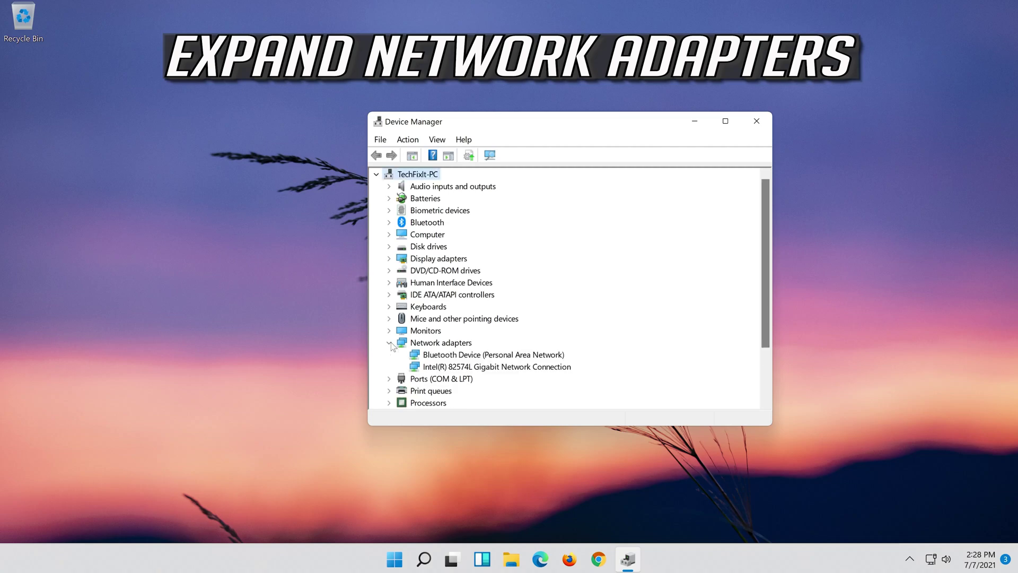
Uninstall the Intel(R) 82574L Gigabit Network Connection from its Properties Driver tab
left_click(446, 368)
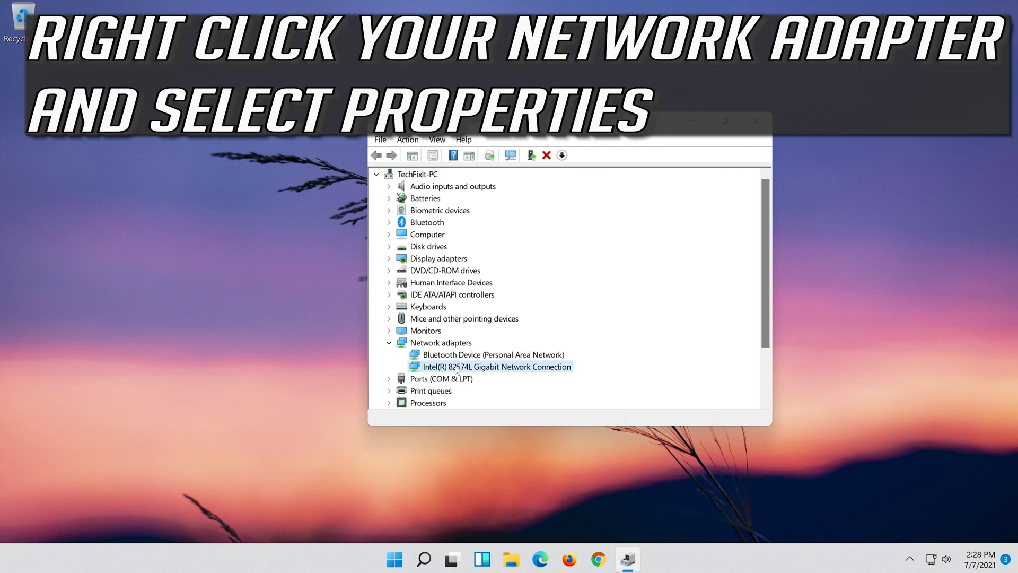
right_click(499, 370)
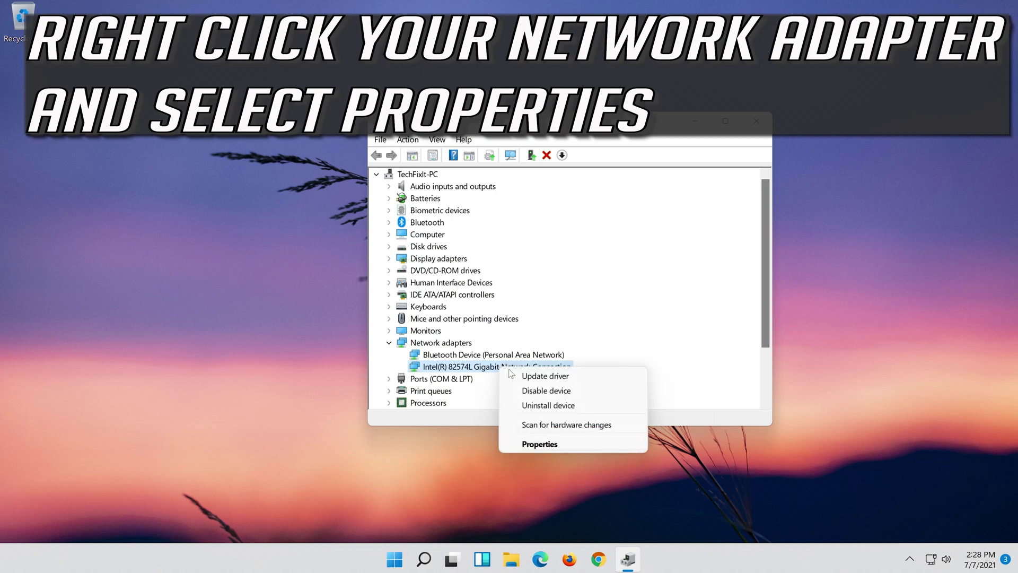
left_click(562, 445)
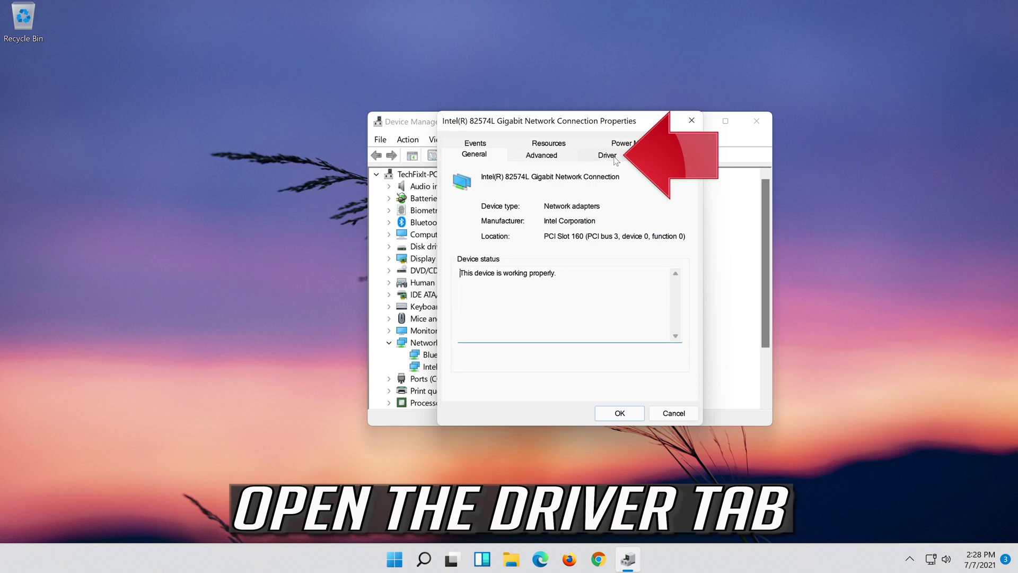
left_click(607, 156)
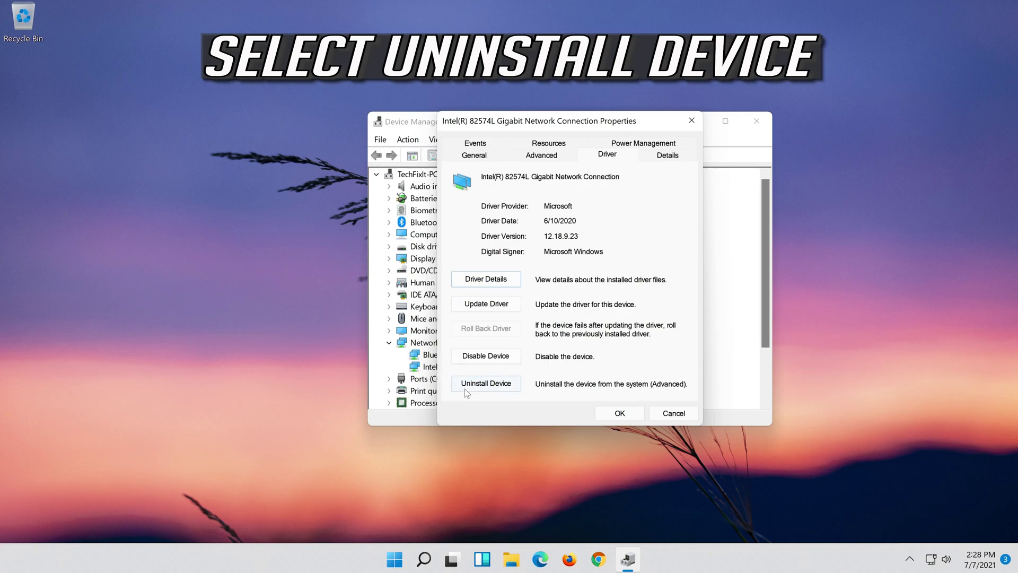
left_click(493, 386)
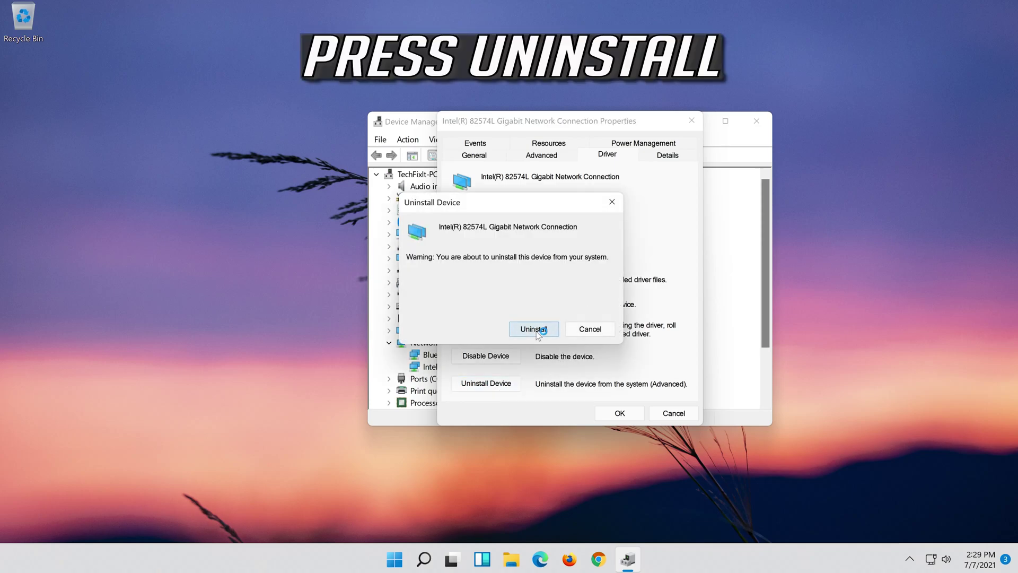
left_click(533, 329)
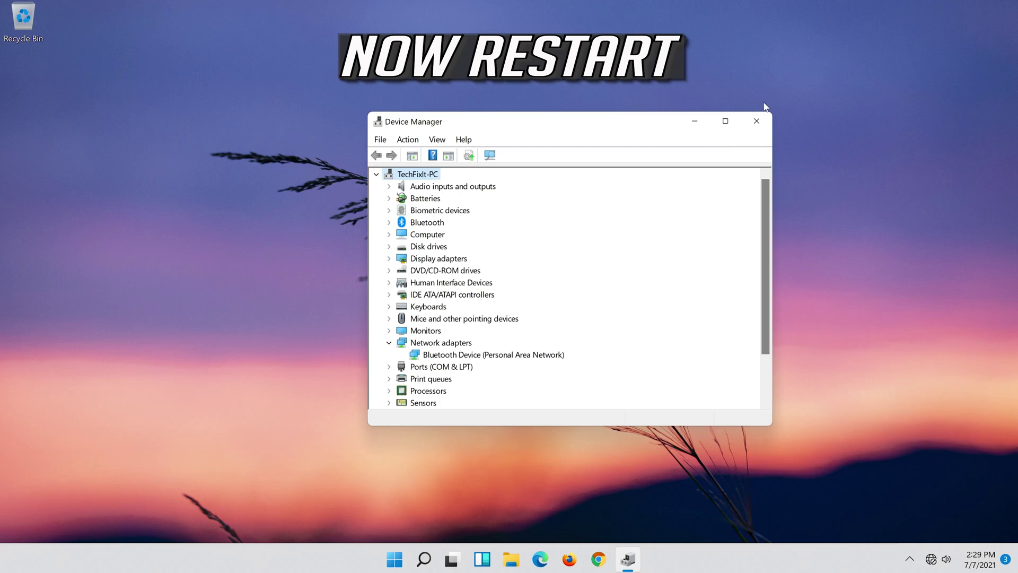
Close Device Manager and restart the PC from the Start power menu
left_click(764, 122)
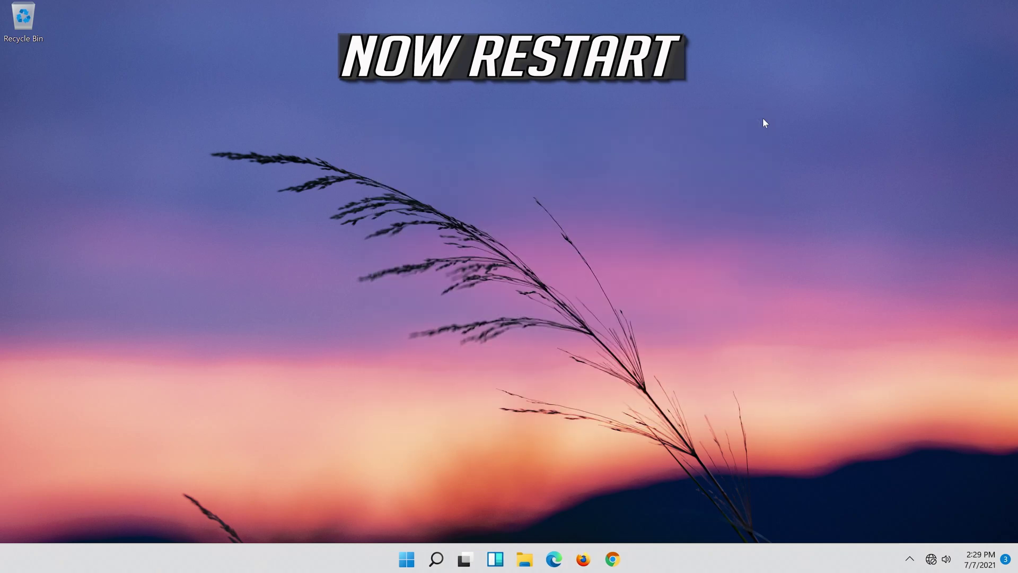
left_click(414, 558)
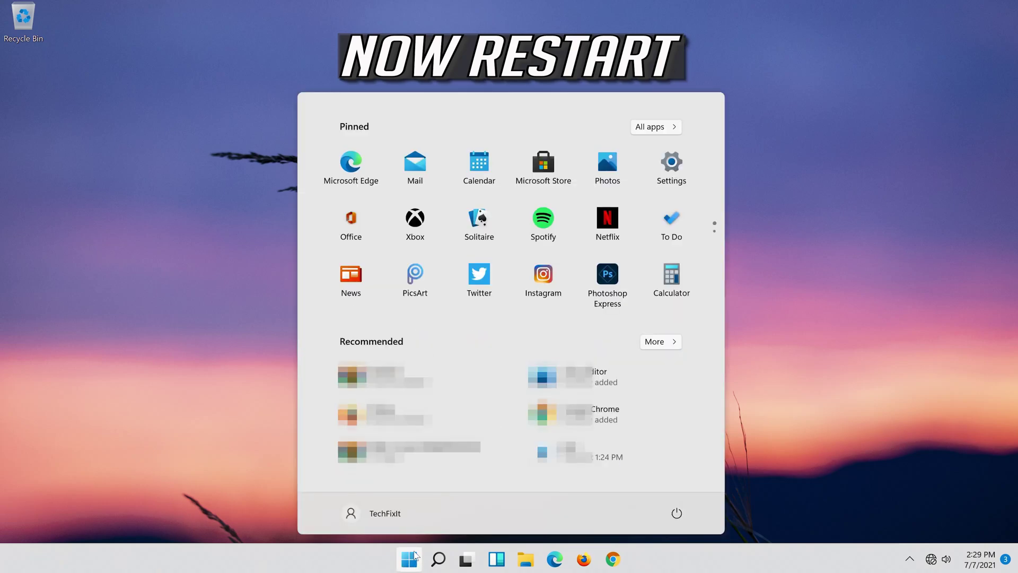
left_click(685, 515)
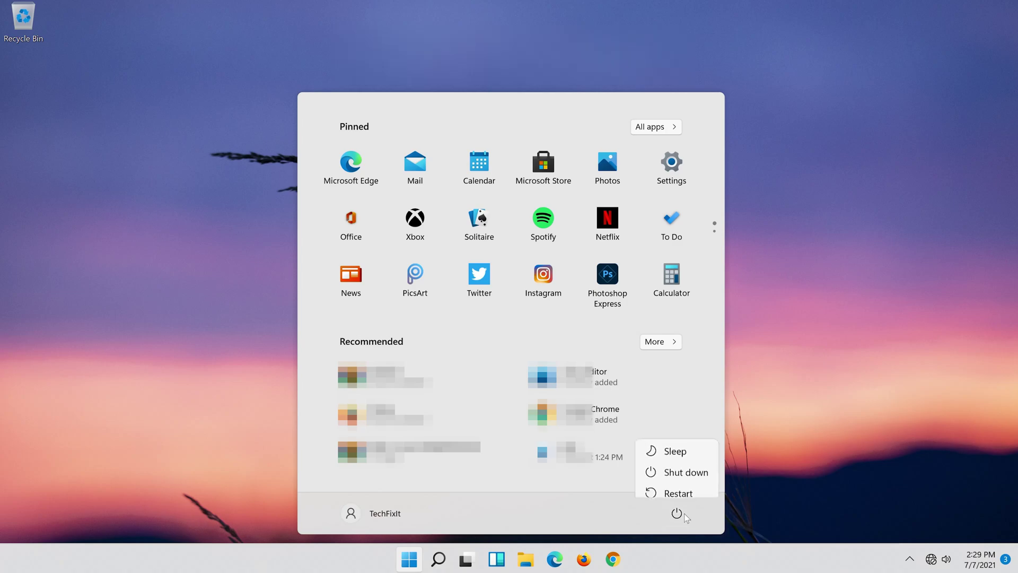
left_click(683, 486)
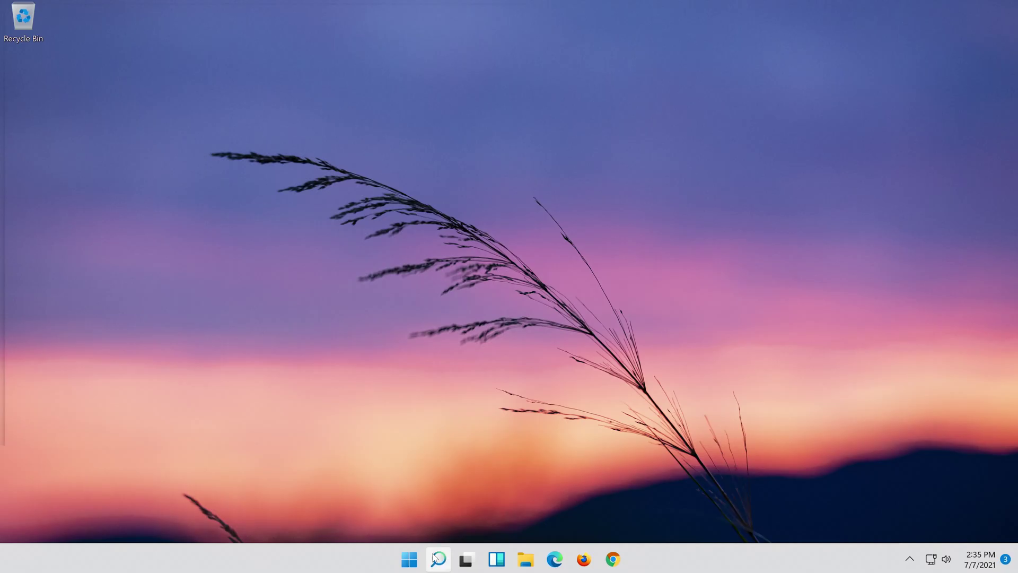
Search Windows for 'control panel' and launch Control Panel from the results
left_click(435, 557)
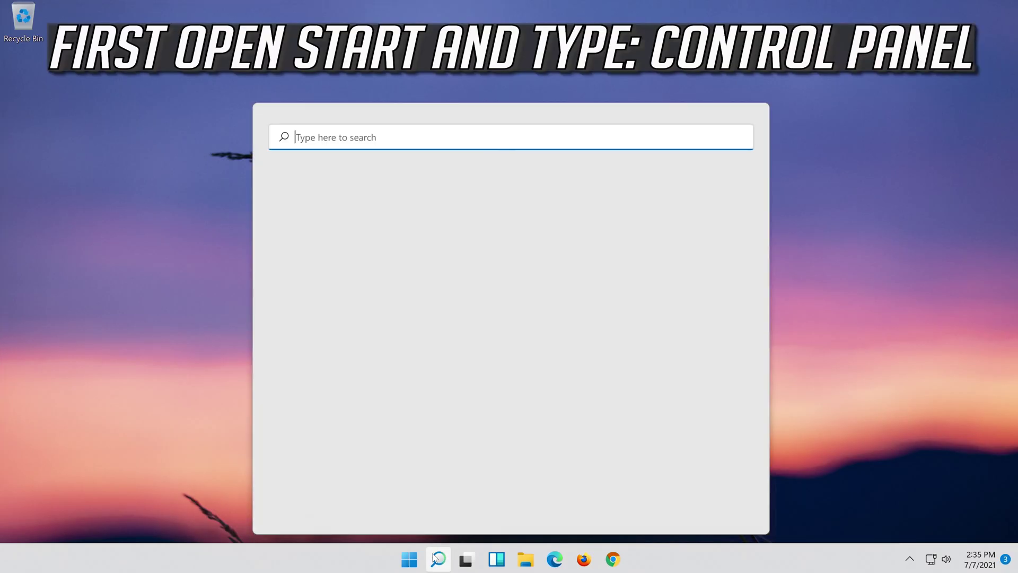
type("c")
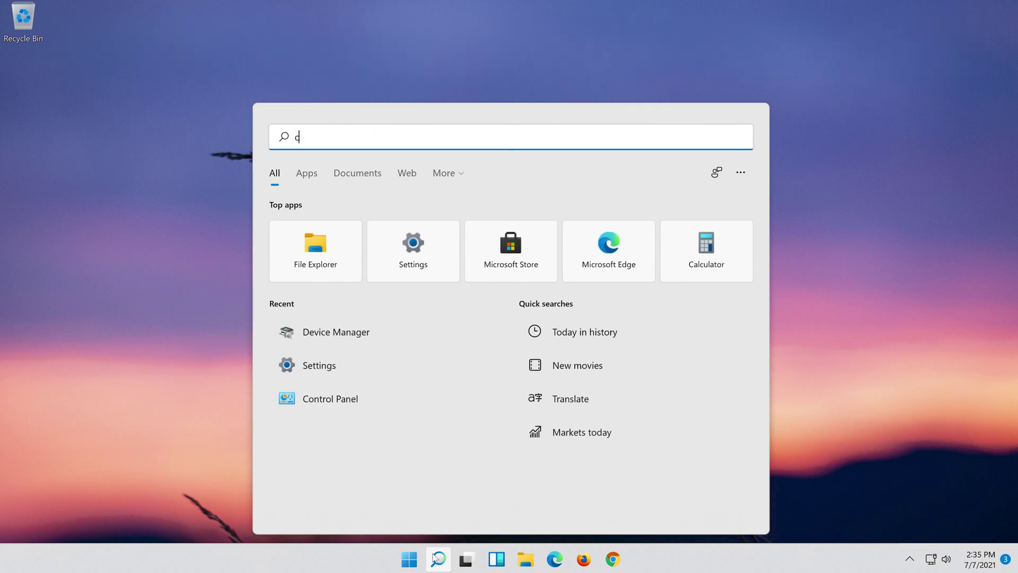
type("ontrol panel")
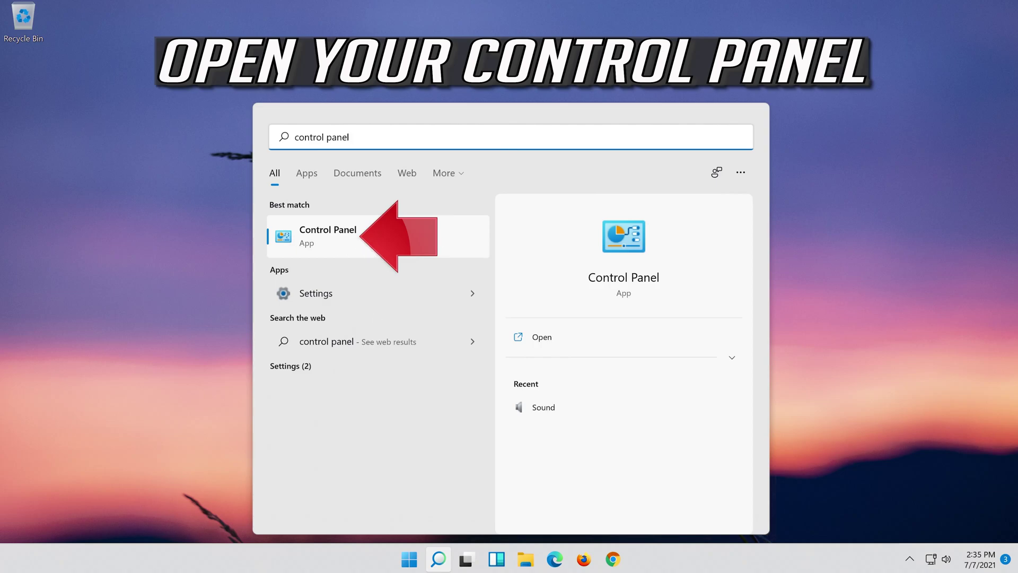
left_click(374, 254)
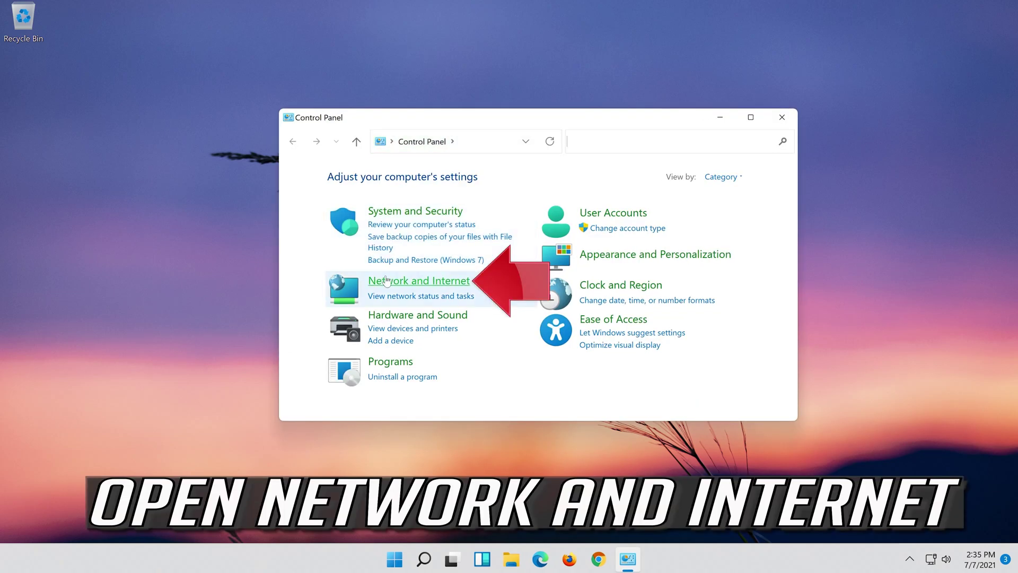
Go through Network and Internet to Network and Sharing Center and open the Ethernet0 connection status
left_click(440, 282)
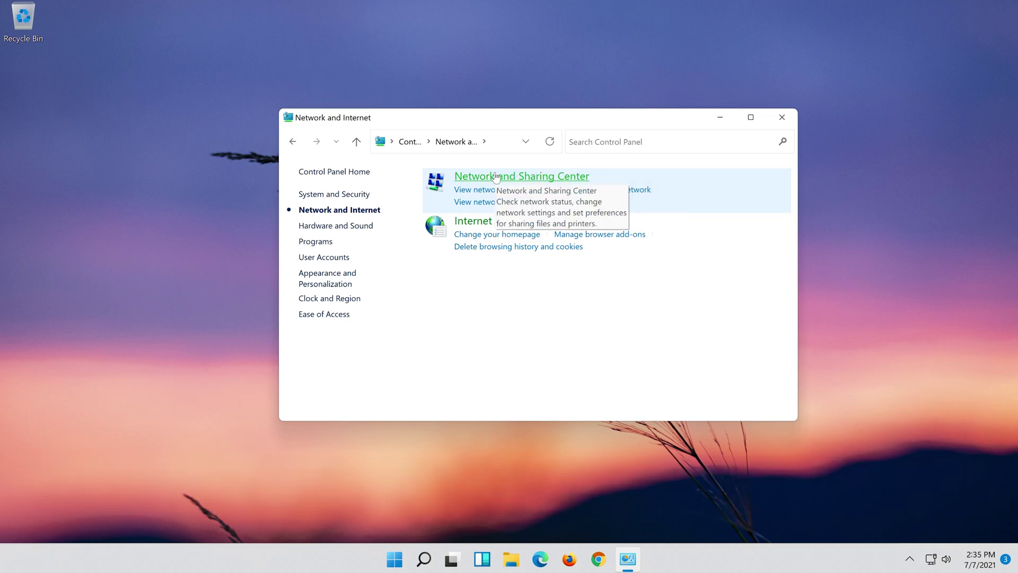
left_click(495, 175)
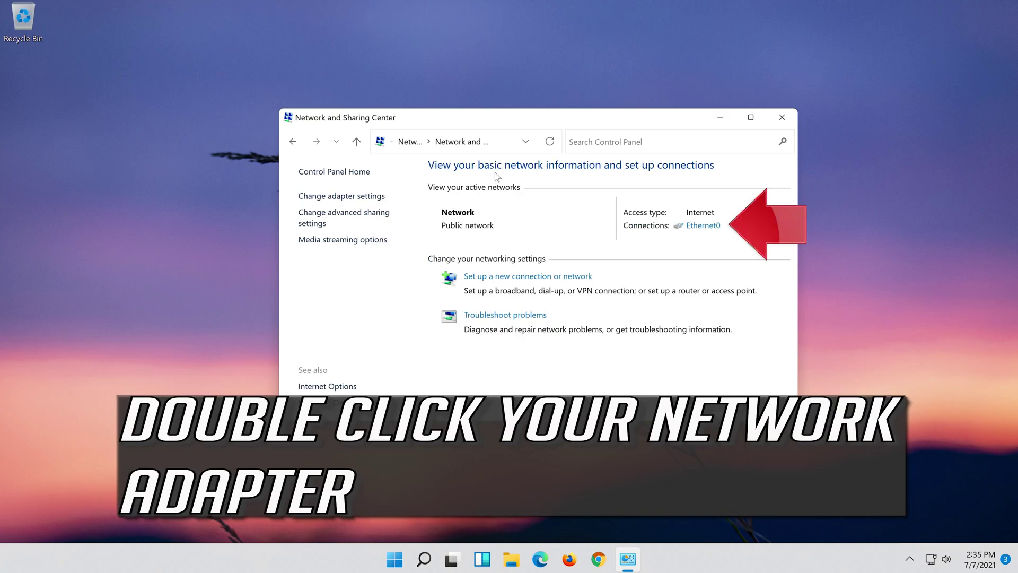
left_click(700, 227)
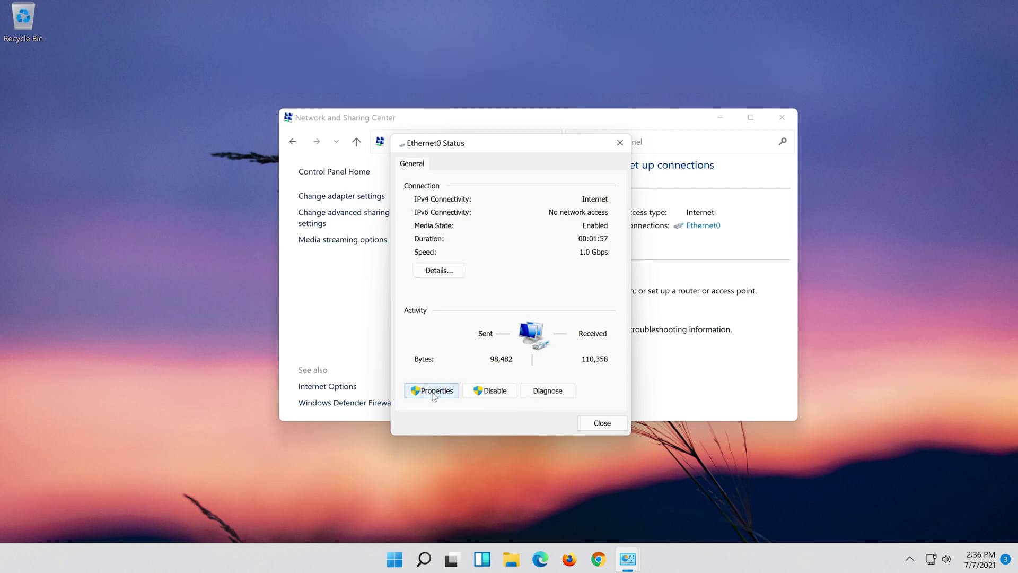
Open the Internet Protocol Version 4 (TCP/IPv4) properties from Ethernet0's connection properties
left_click(434, 392)
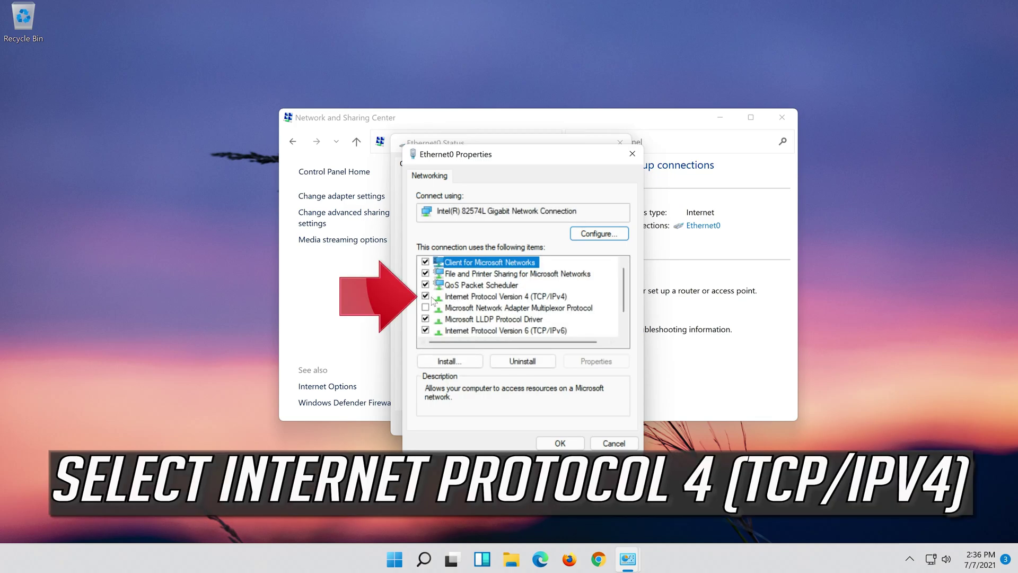
left_click(451, 298)
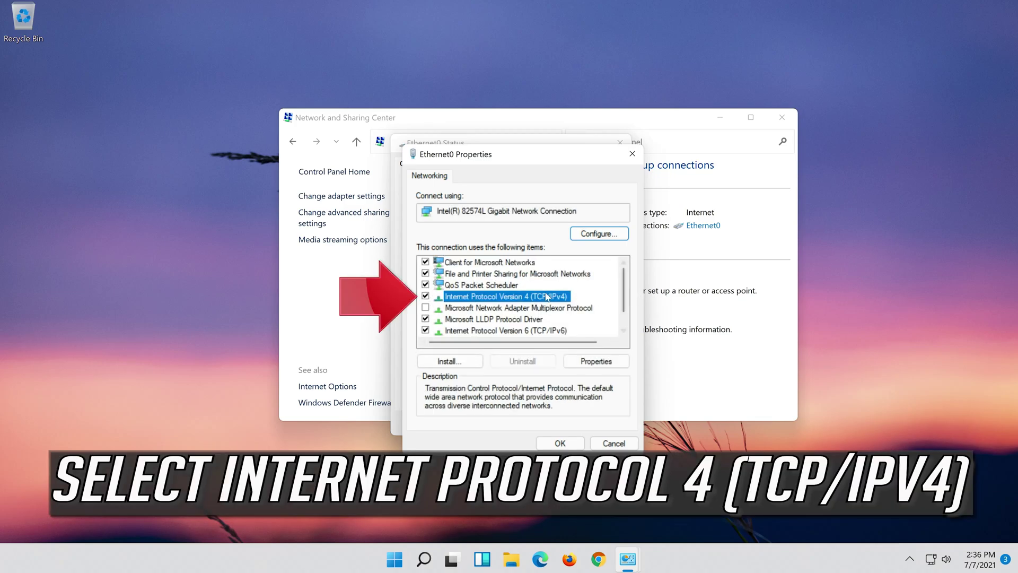
left_click(597, 364)
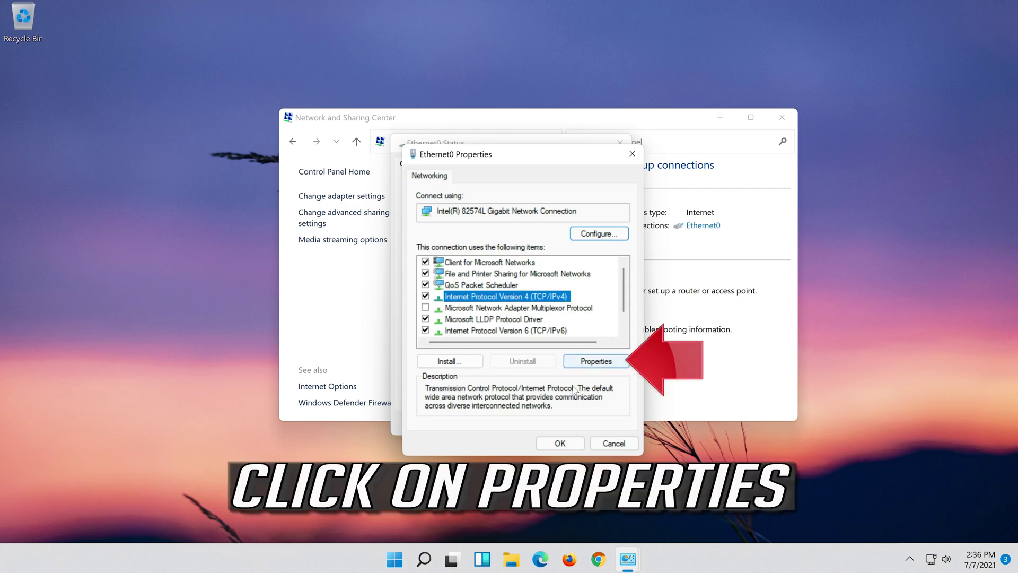
left_click(595, 362)
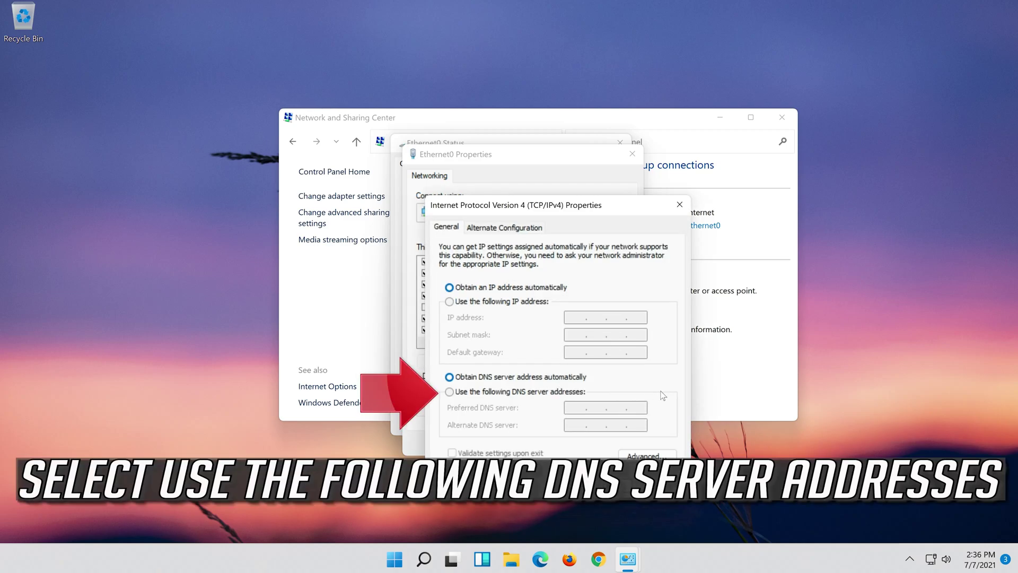
Set the DNS servers manually to 8.8.8.8 preferred and 8.8.4.4 alternate, and confirm with OK
left_click(450, 392)
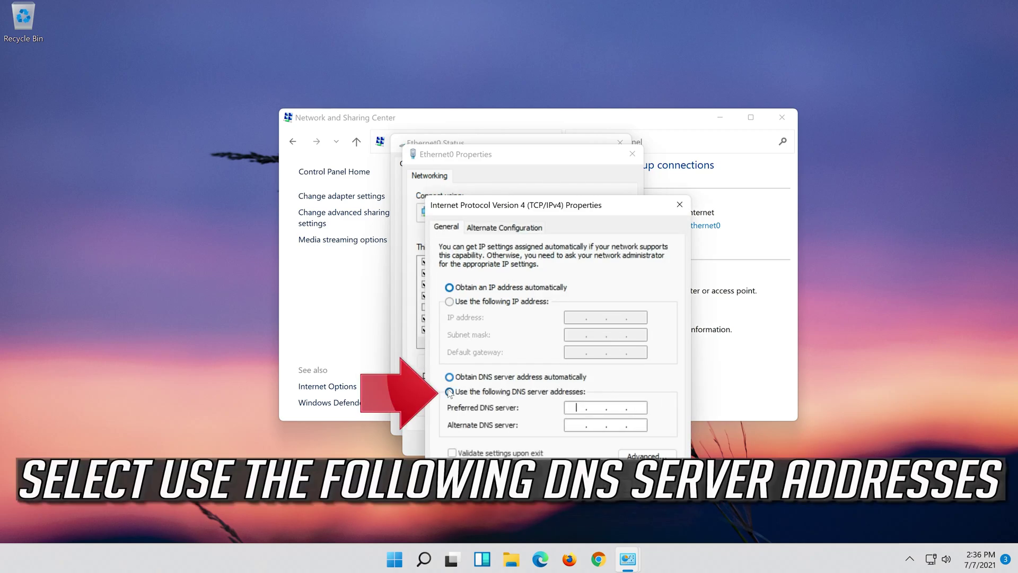
left_click(579, 407)
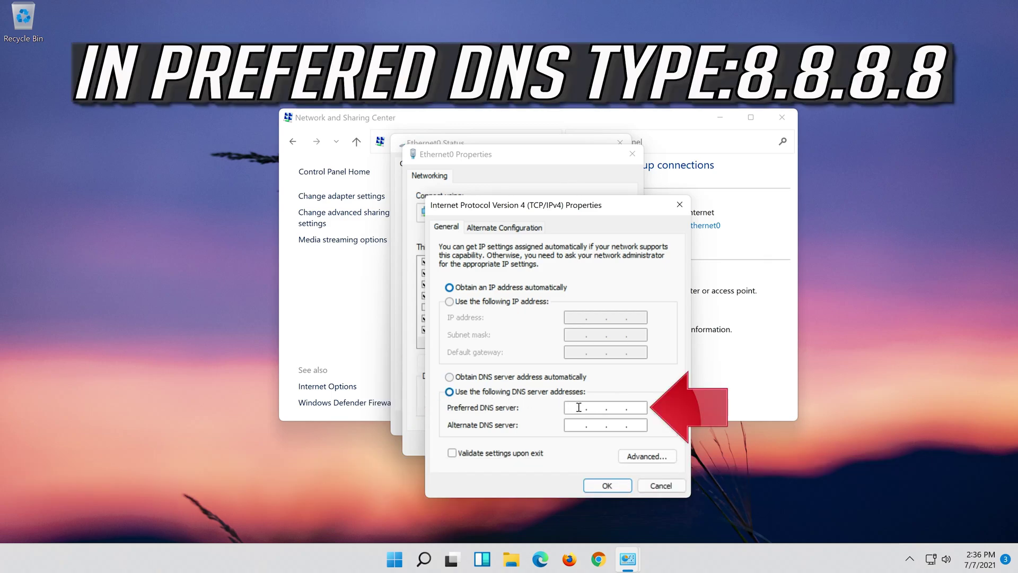
type("8.8.8.8")
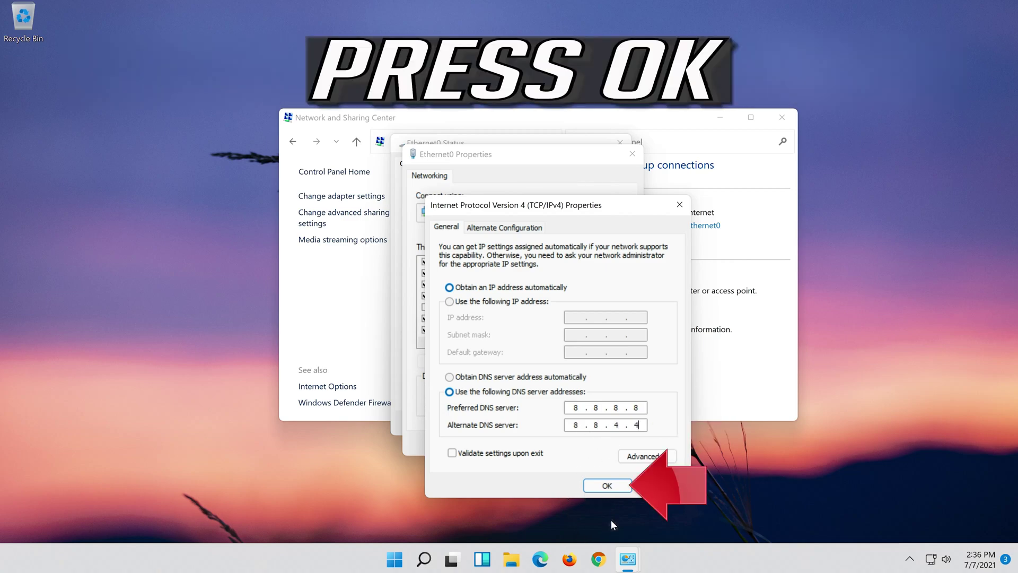
left_click(608, 486)
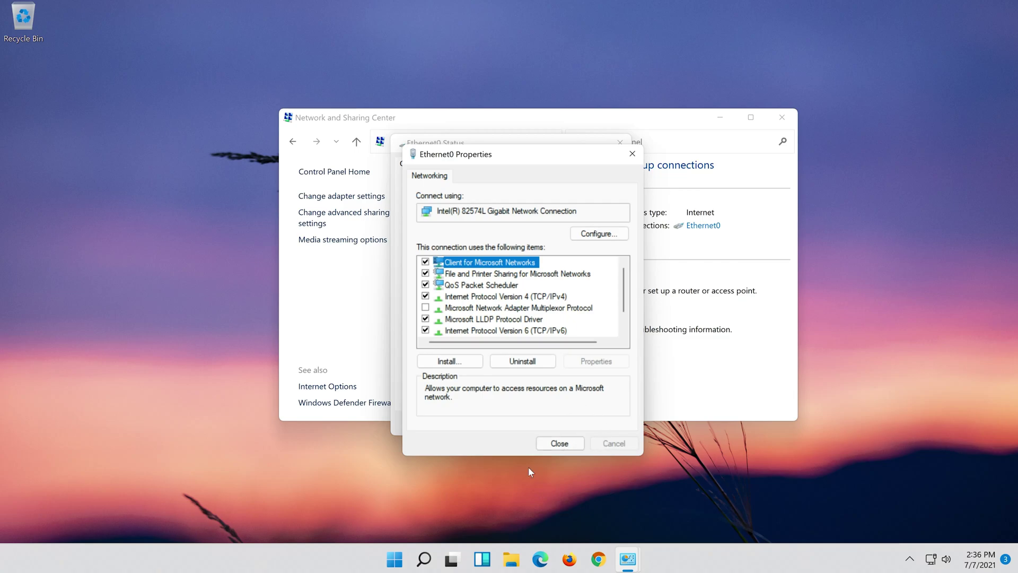
Close Ethernet0 Properties, Ethernet0 Status and the Network and Sharing Center window
left_click(571, 445)
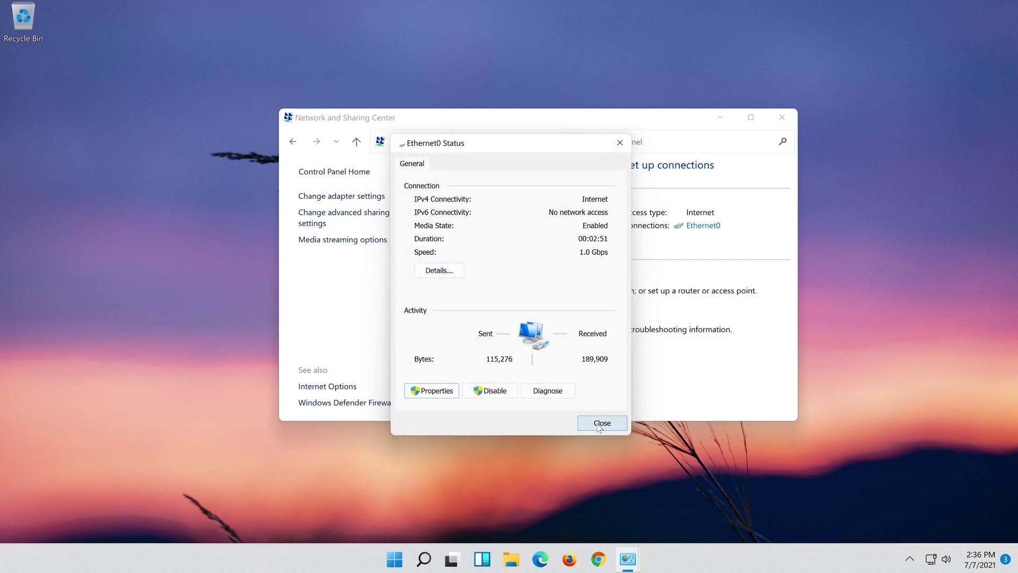
left_click(600, 427)
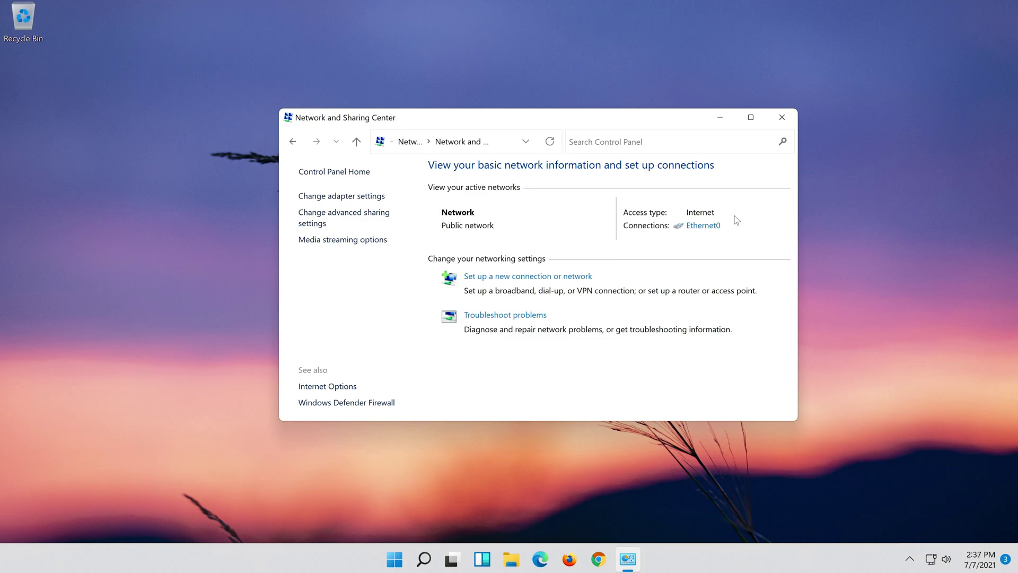
left_click(786, 117)
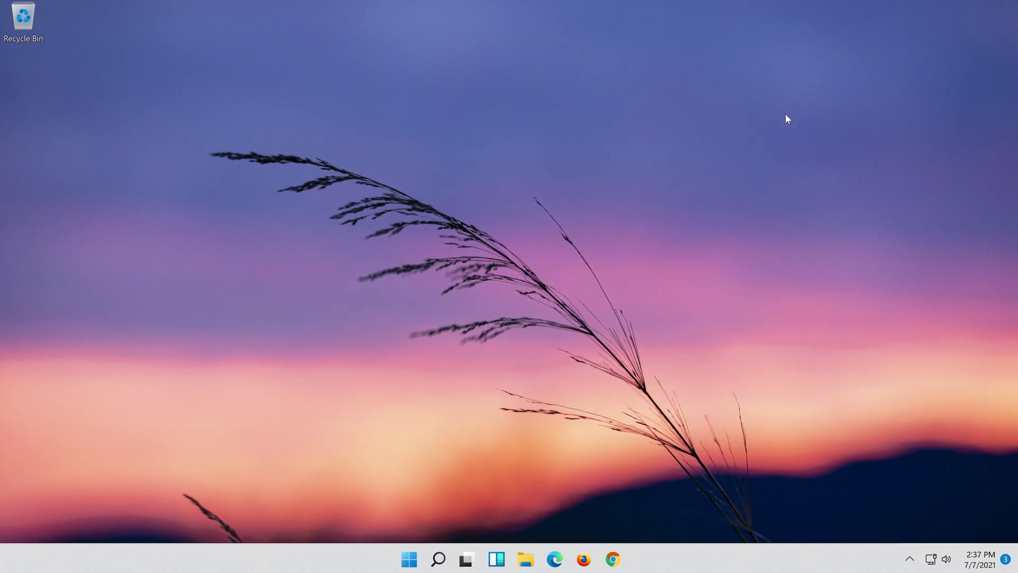